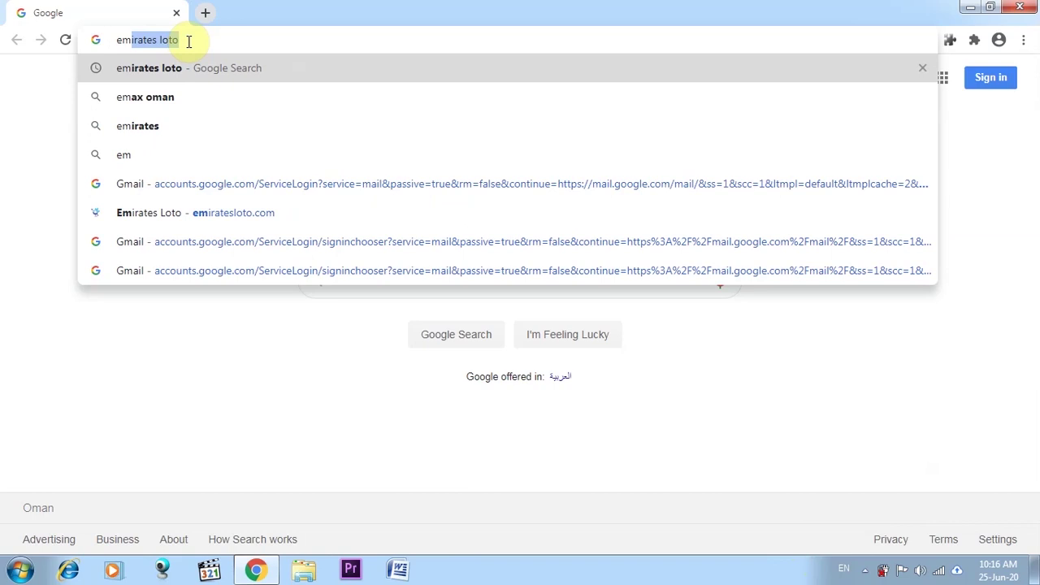
Step: Search Google for 'emirates loto' and open the emiratesloto.com result
left_click(205, 68)
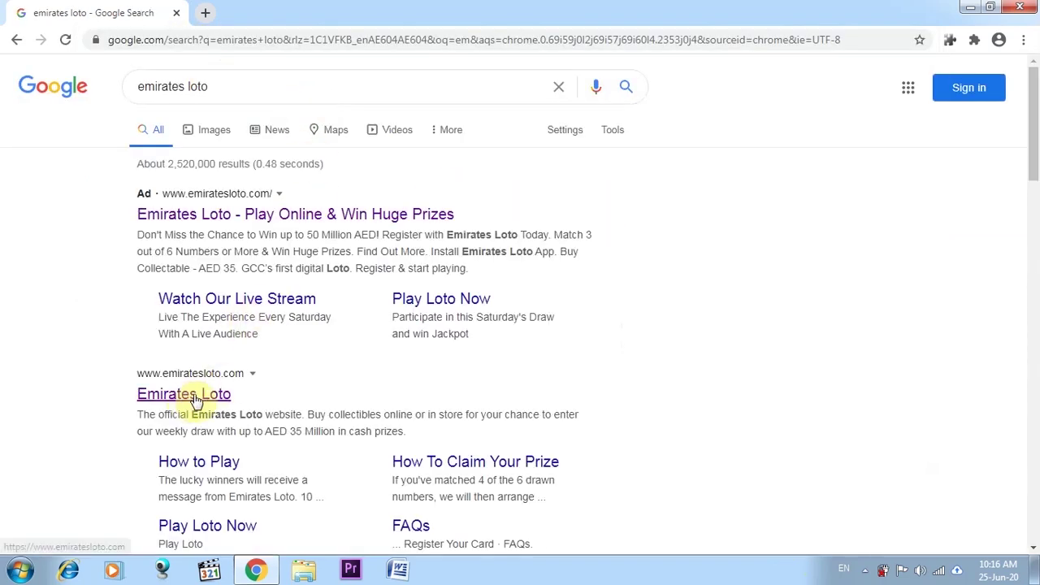
left_click(195, 399)
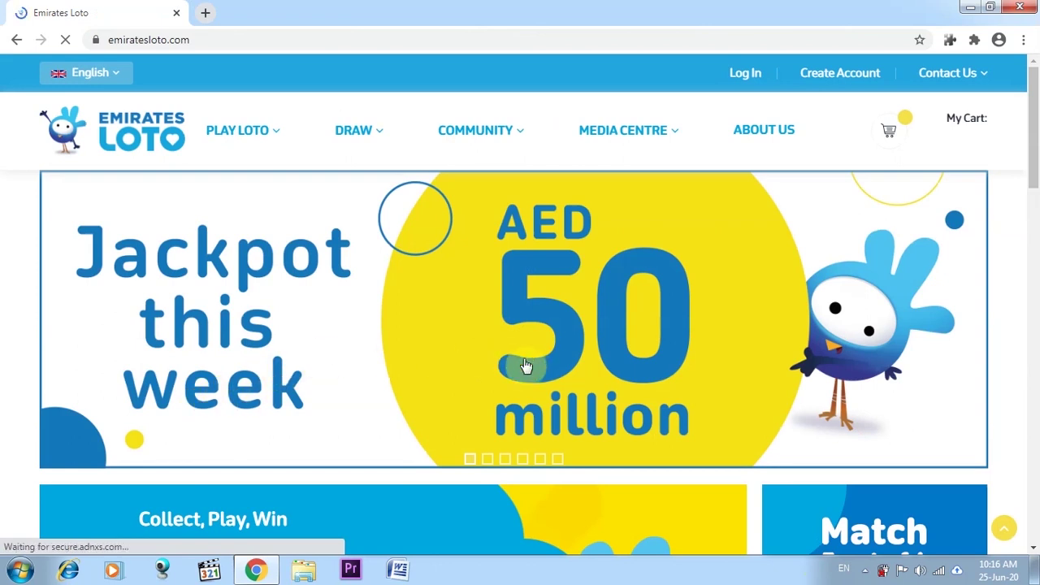
Step: Scroll through the homepage and advance the collectables carousel three times
scroll(719, 331, "down", 3)
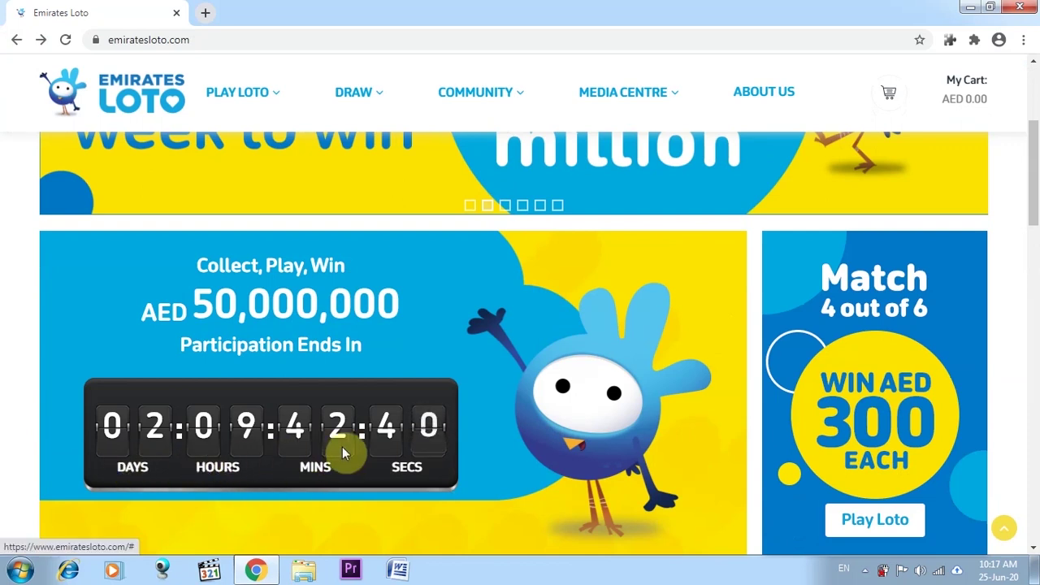
scroll(346, 439, "down", 1)
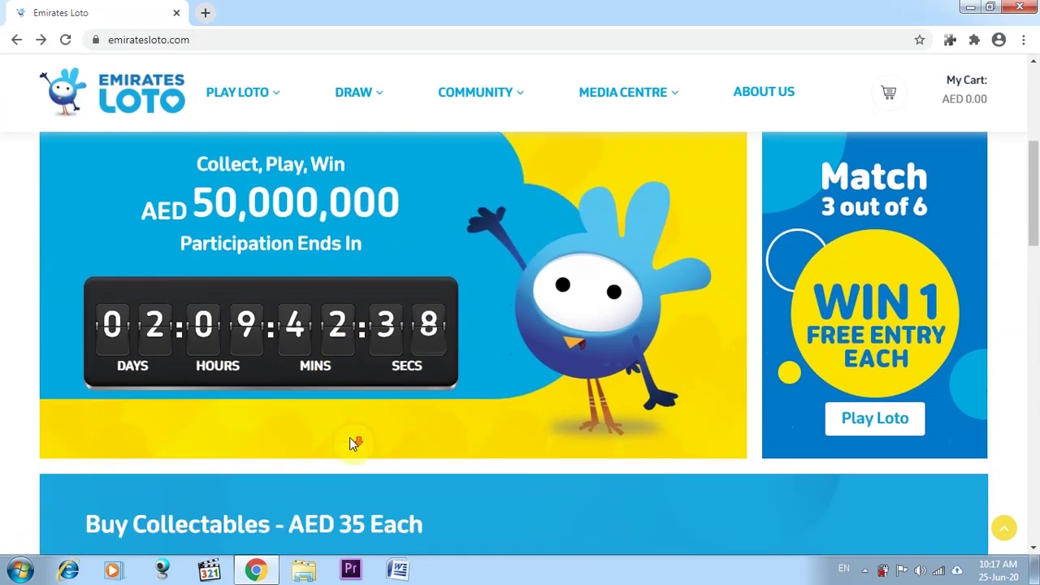
scroll(653, 415, "down", 2)
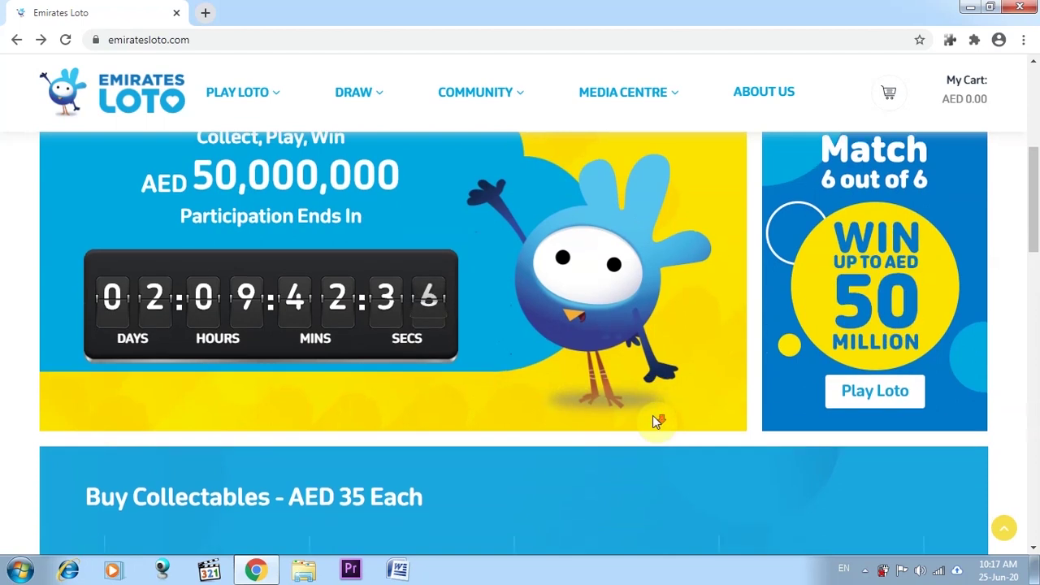
scroll(658, 417, "down", 4)
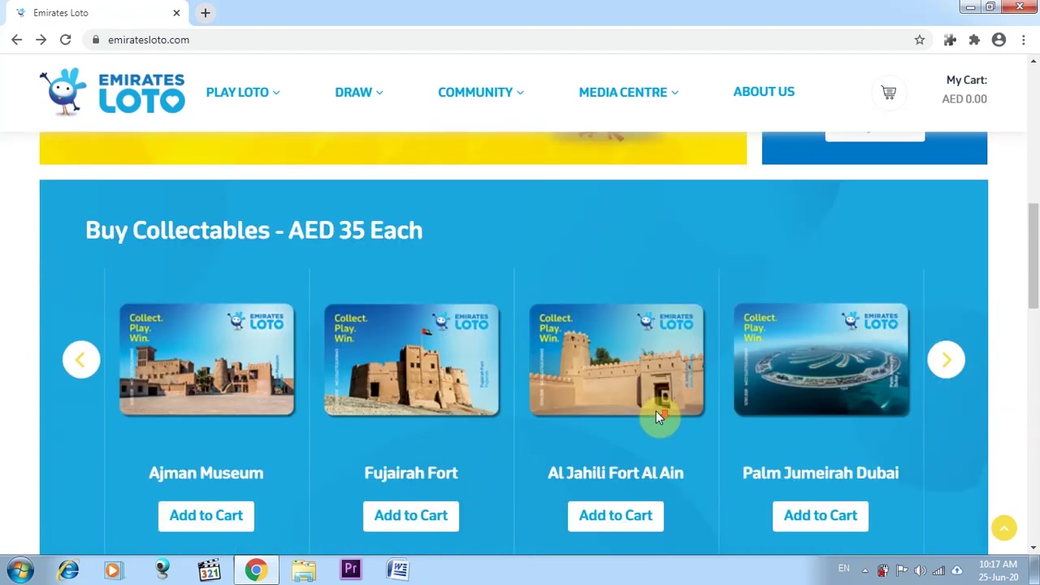
scroll(649, 421, "up", 1)
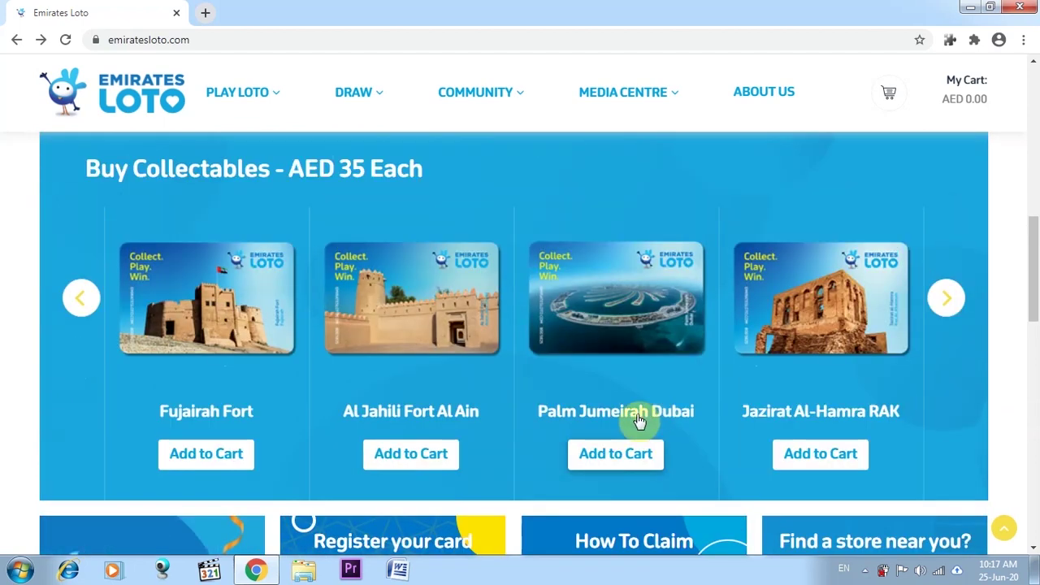
left_click(956, 306)
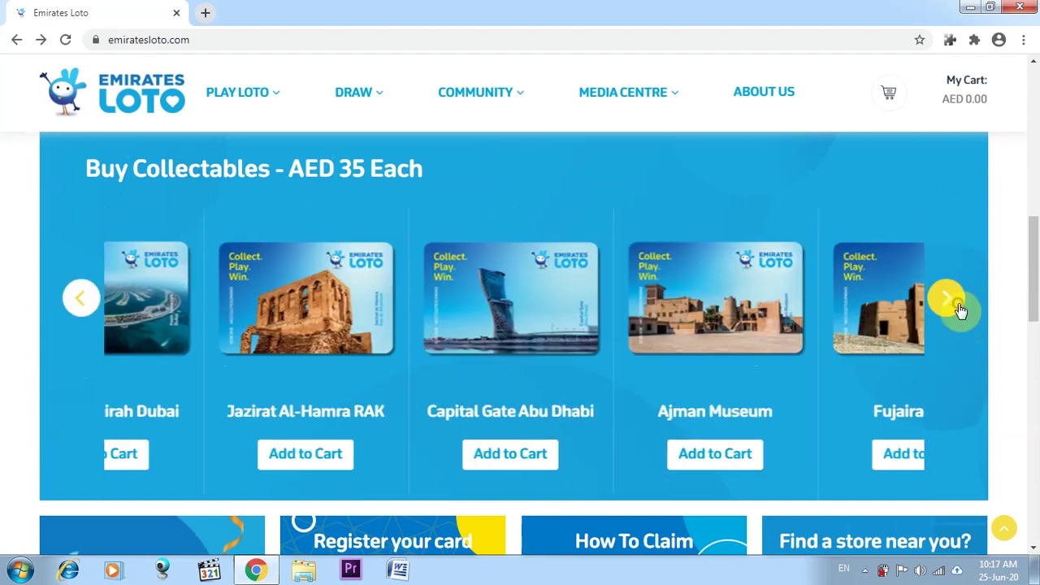
left_click(953, 303)
left_click(952, 303)
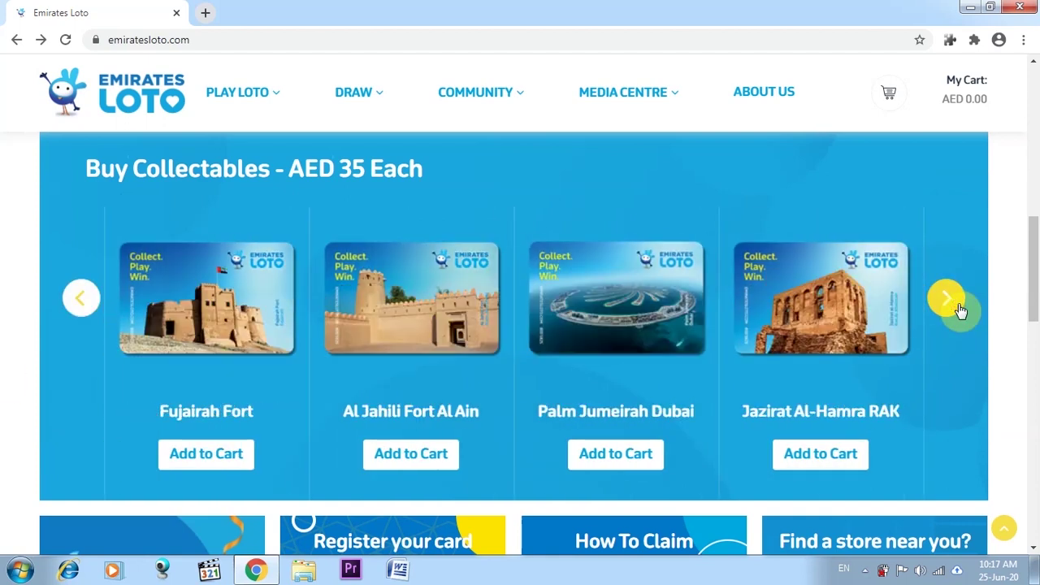
Step: Scroll down through the draw results, then jump back to the top of the homepage
scroll(650, 321, "down", 3)
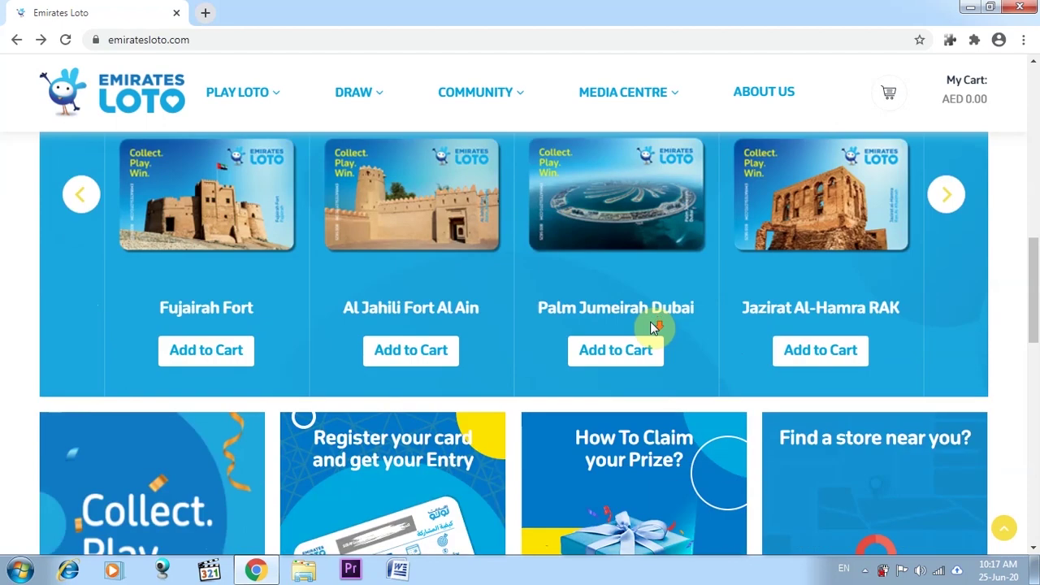
scroll(650, 328, "down", 1)
scroll(655, 326, "down", 1)
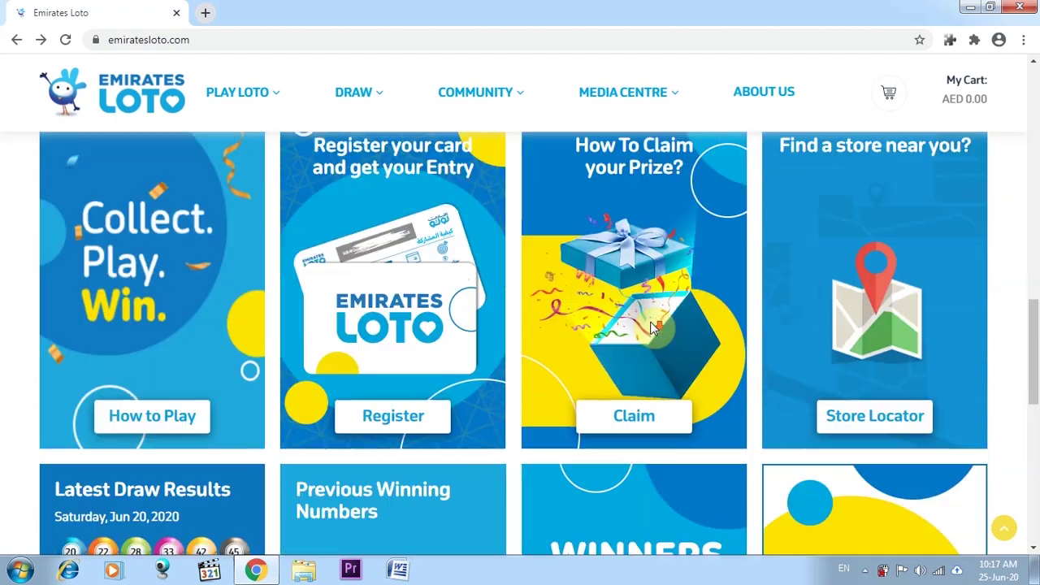
scroll(653, 325, "down", 4)
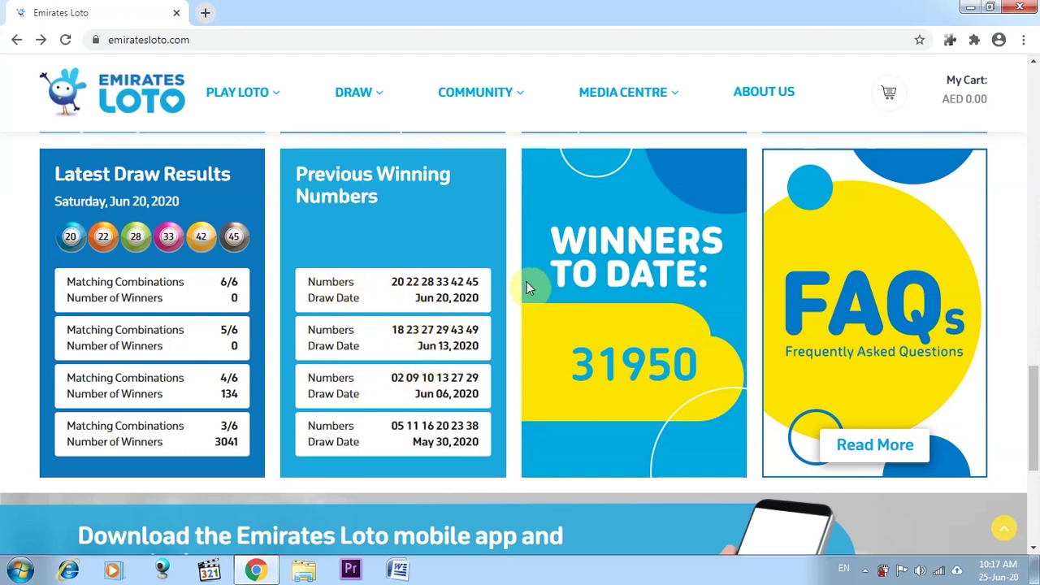
scroll(569, 261, "down", 4)
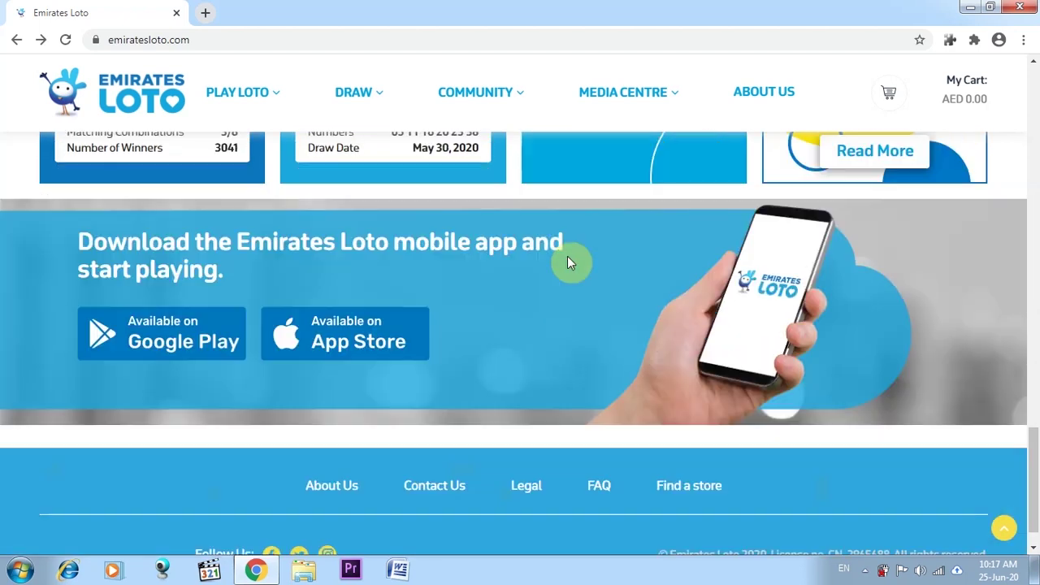
key("Home")
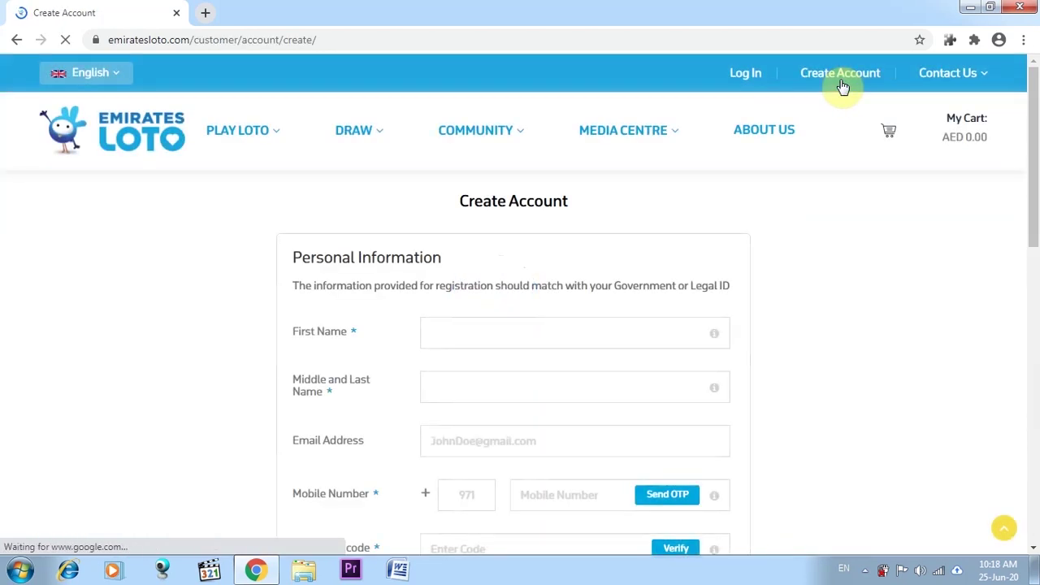
Step: Fill in the first name, last name and e-mail address on the registration form
scroll(736, 244, "down", 2)
left_click(513, 235)
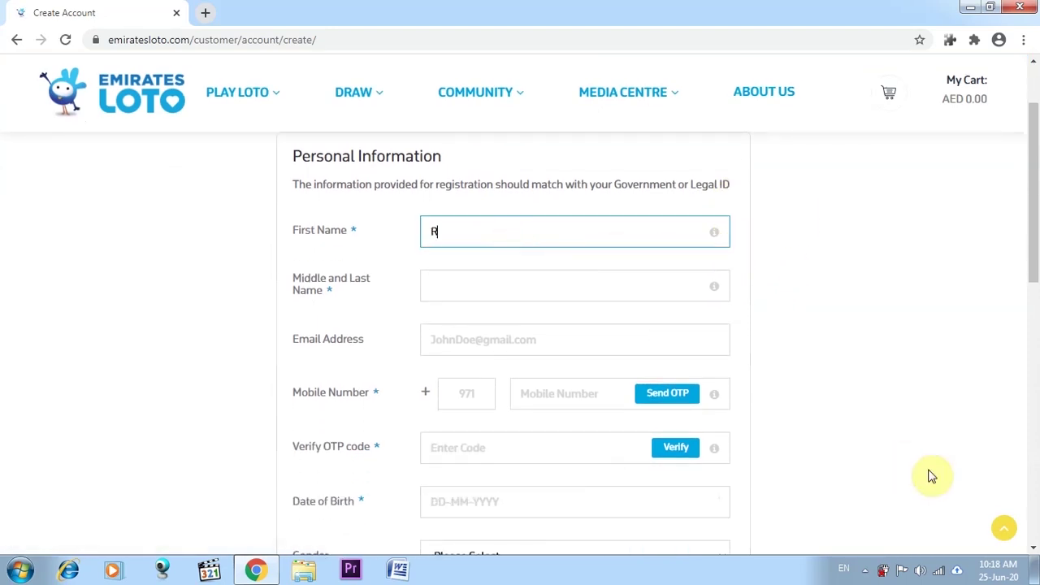
key("Tab")
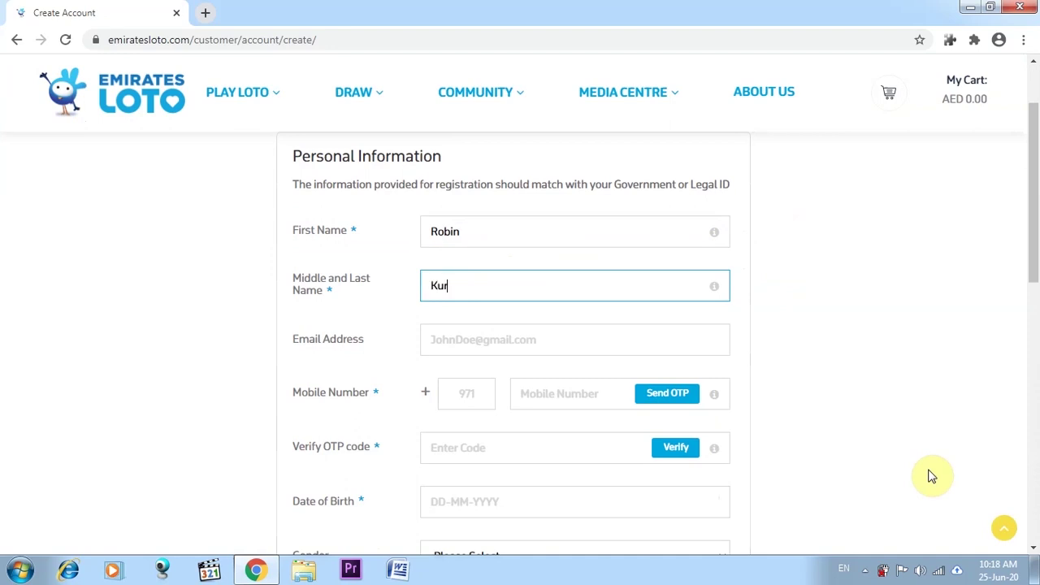
key("Tab")
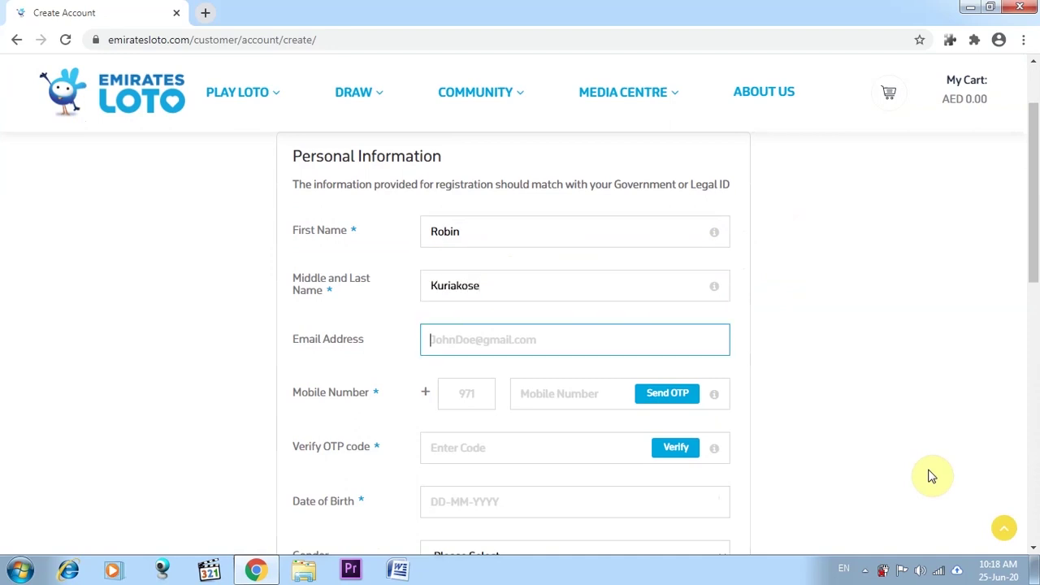
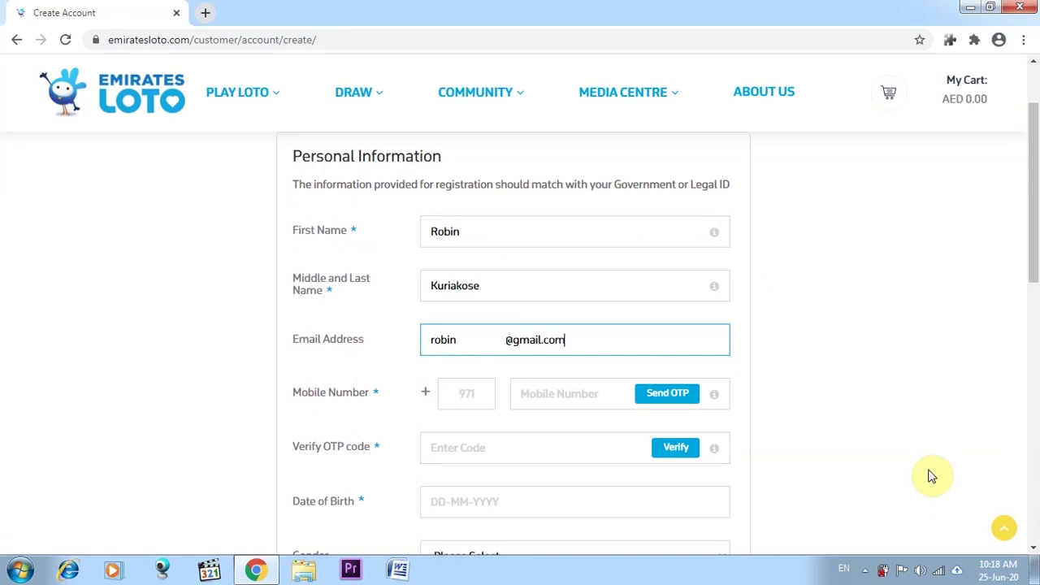
Step: Enter the mobile number with its country code, request an OTP, and verify the received code
left_click(466, 395)
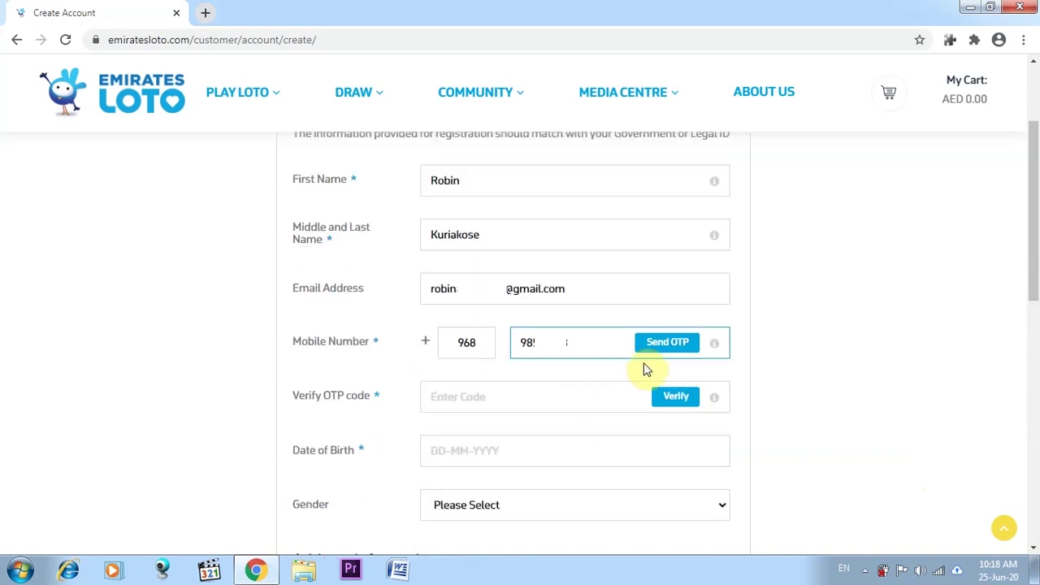
left_click(672, 346)
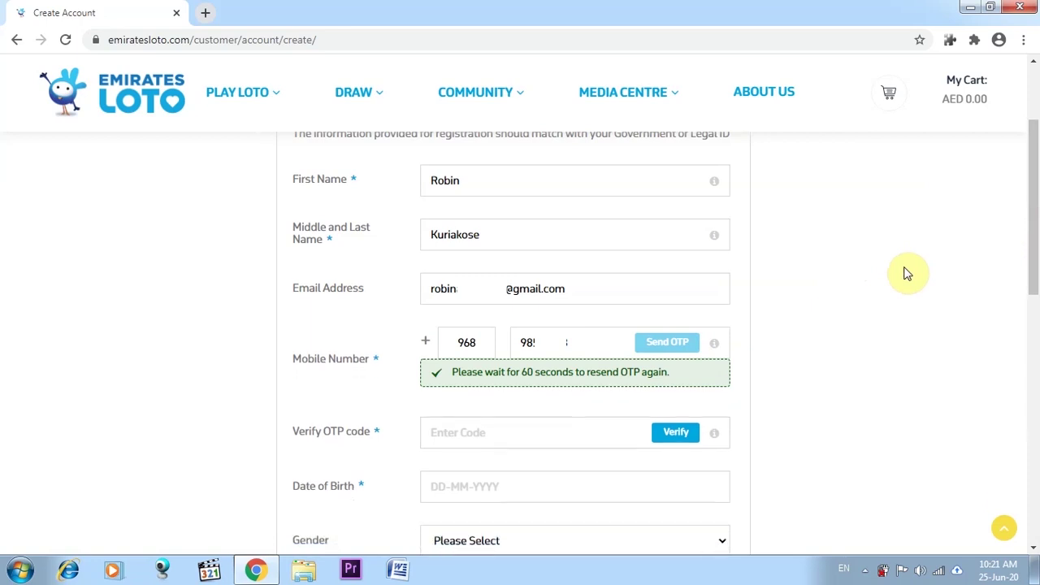
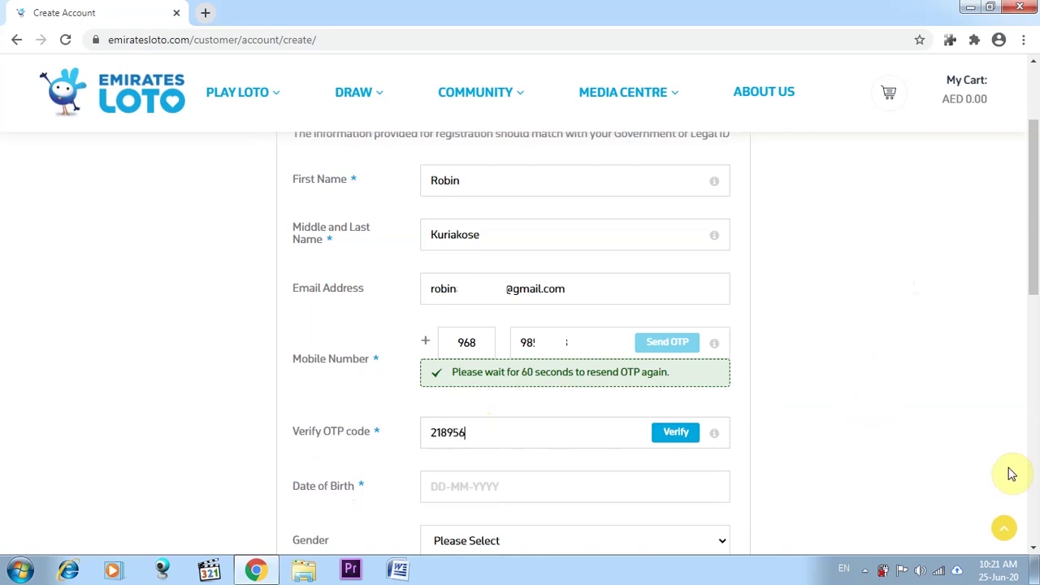
left_click(689, 433)
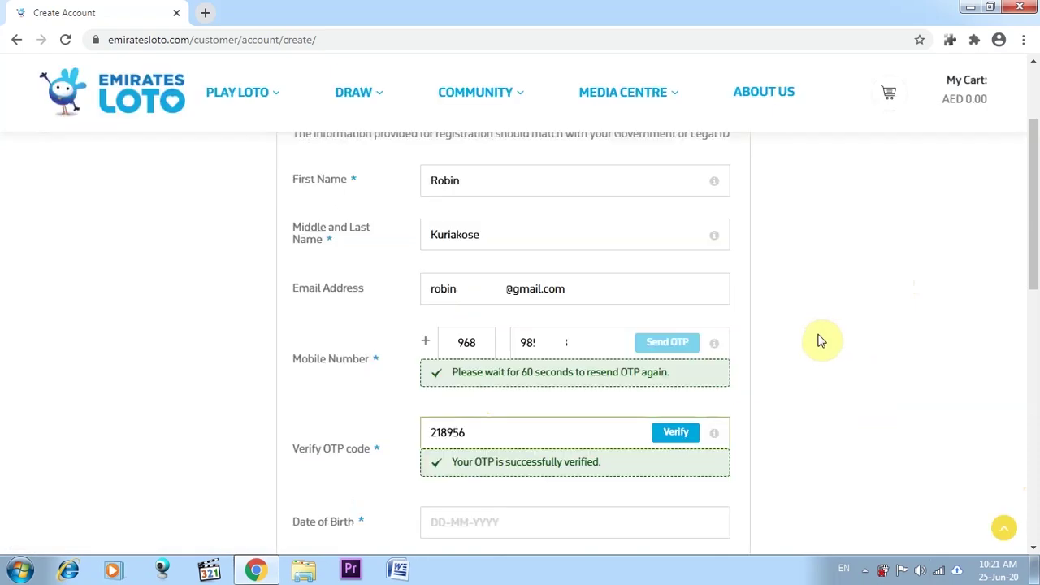
Step: Set the date of birth to 1 May 1988 and the gender to Male
scroll(822, 337, "down", 1)
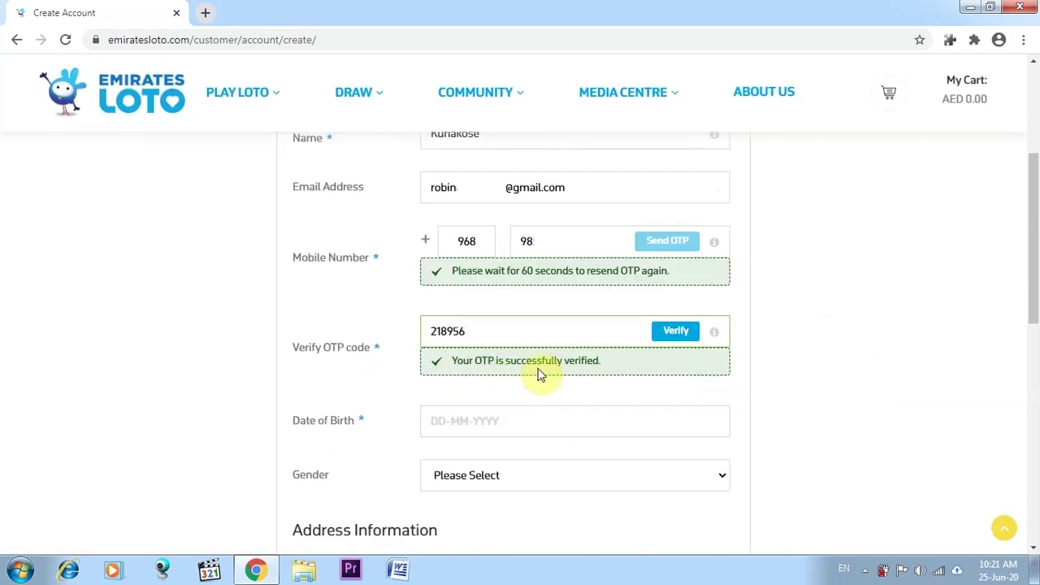
scroll(562, 364, "down", 2)
left_click(494, 269)
left_click(569, 318)
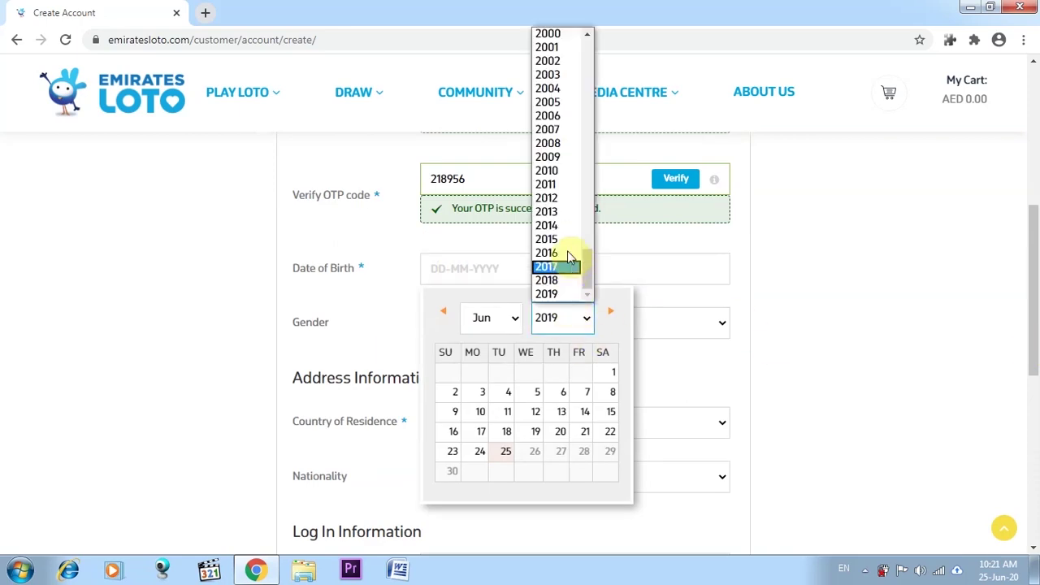
scroll(585, 260, "up", 3)
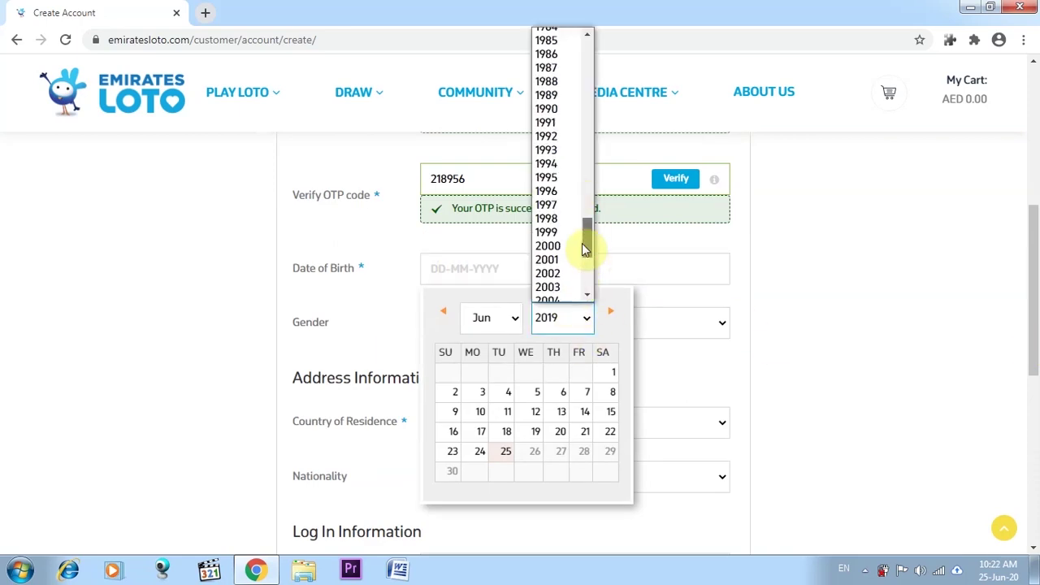
left_click(548, 81)
left_click(490, 318)
left_click(488, 396)
left_click(449, 374)
left_click(530, 295)
left_click(502, 324)
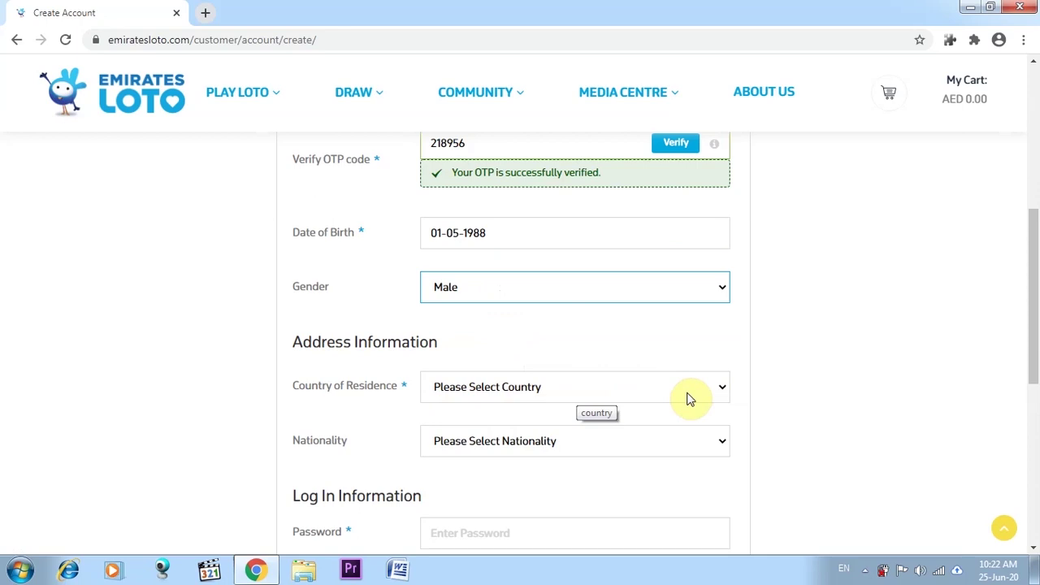
Step: Choose Oman as country of residence and India as nationality
left_click(687, 398)
scroll(532, 309, "down", 20)
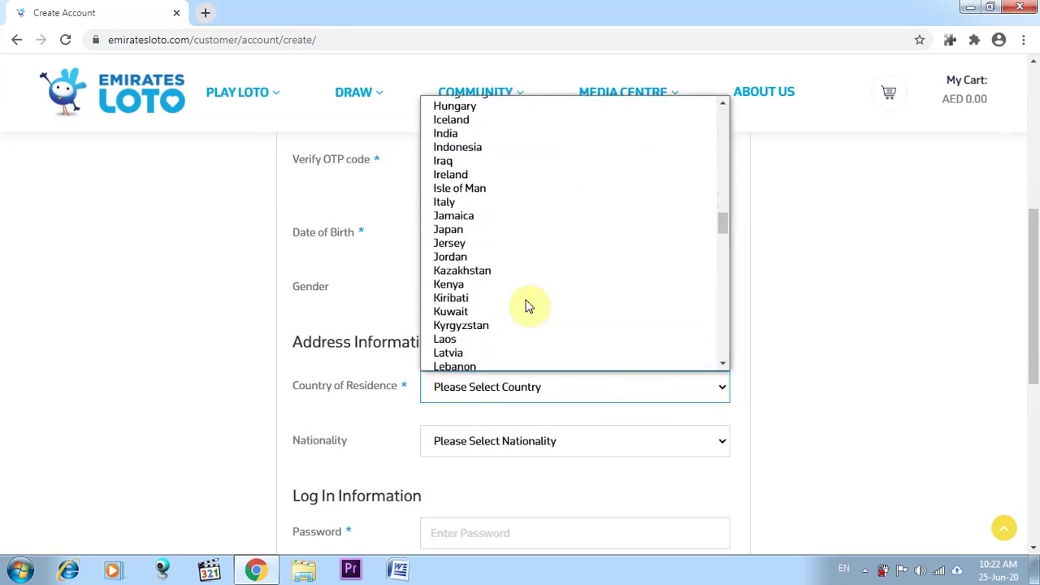
scroll(530, 306, "down", 10)
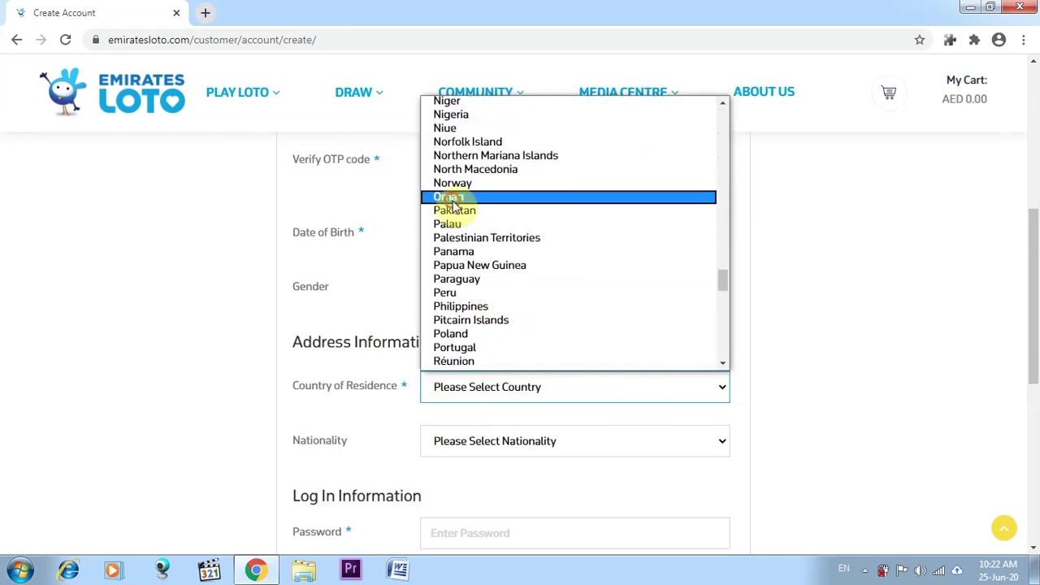
left_click(452, 198)
left_click(596, 449)
scroll(512, 371, "down", 15)
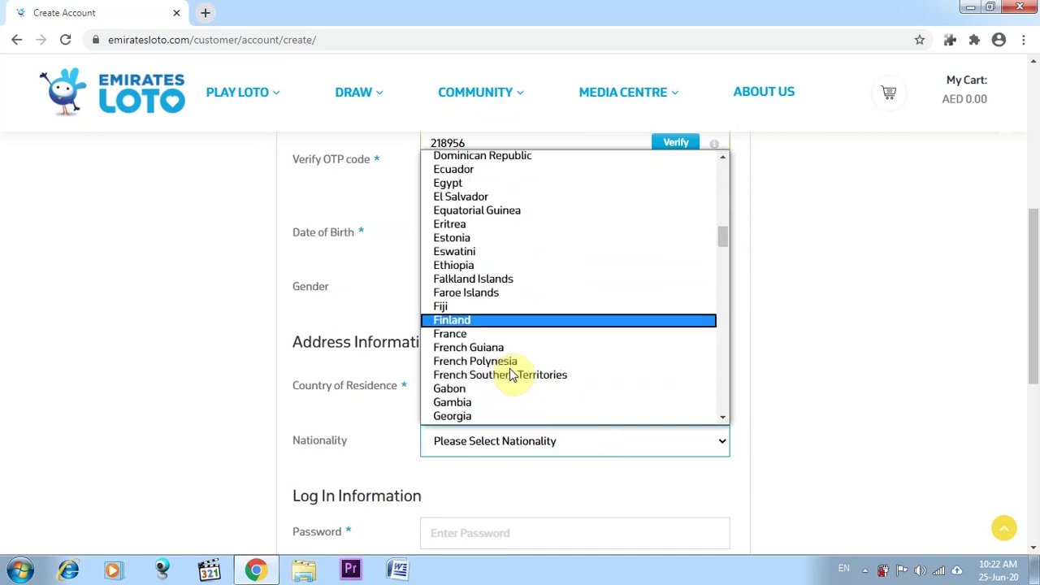
scroll(512, 371, "down", 1)
left_click(455, 235)
scroll(767, 395, "down", 3)
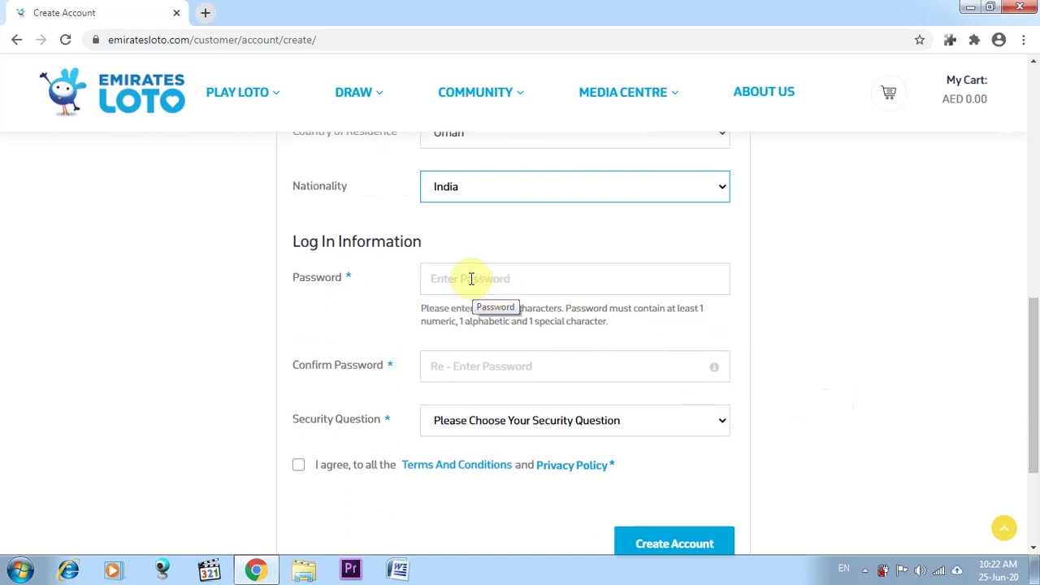
Step: Enter and confirm the password, then pick the favourite-city security question and type its answer
left_click(471, 279)
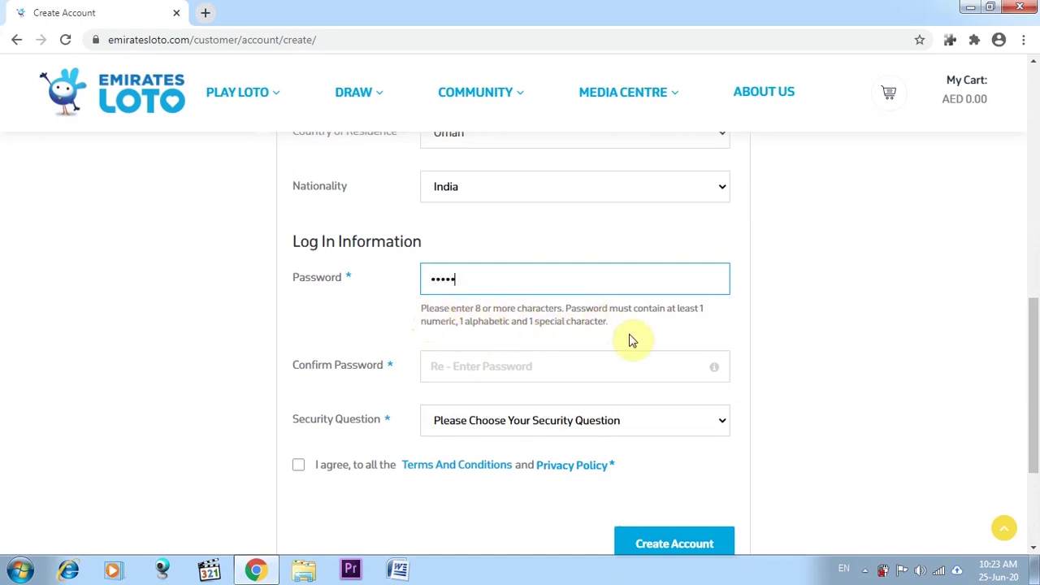
key("Tab")
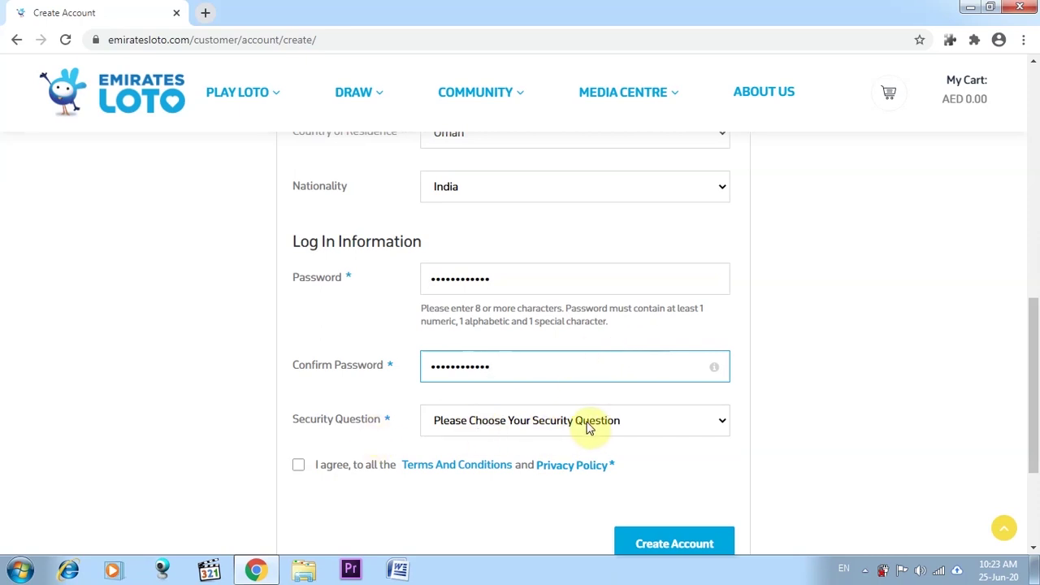
left_click(690, 425)
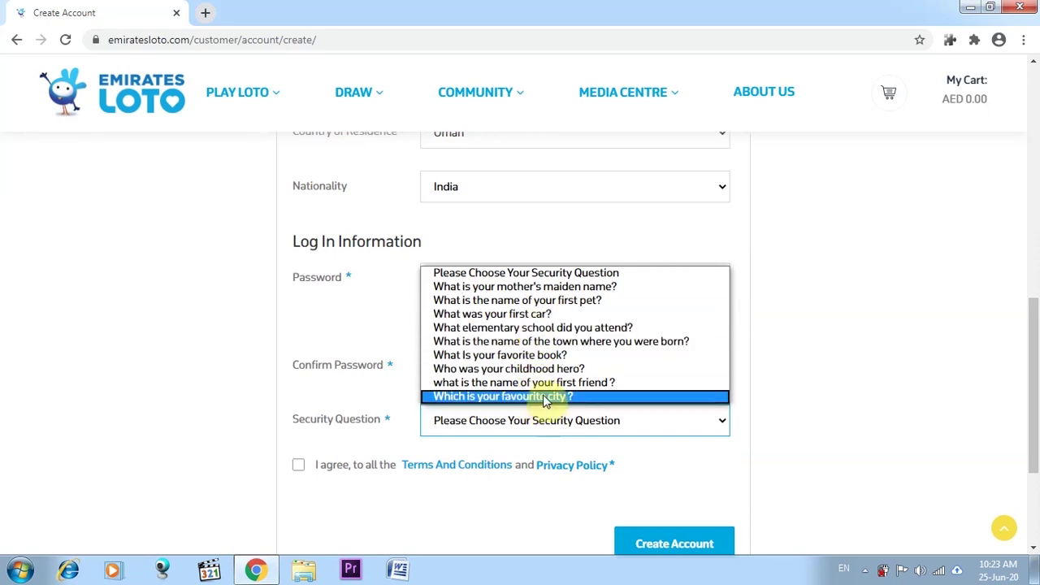
left_click(545, 396)
scroll(487, 455, "down", 1)
left_click(482, 433)
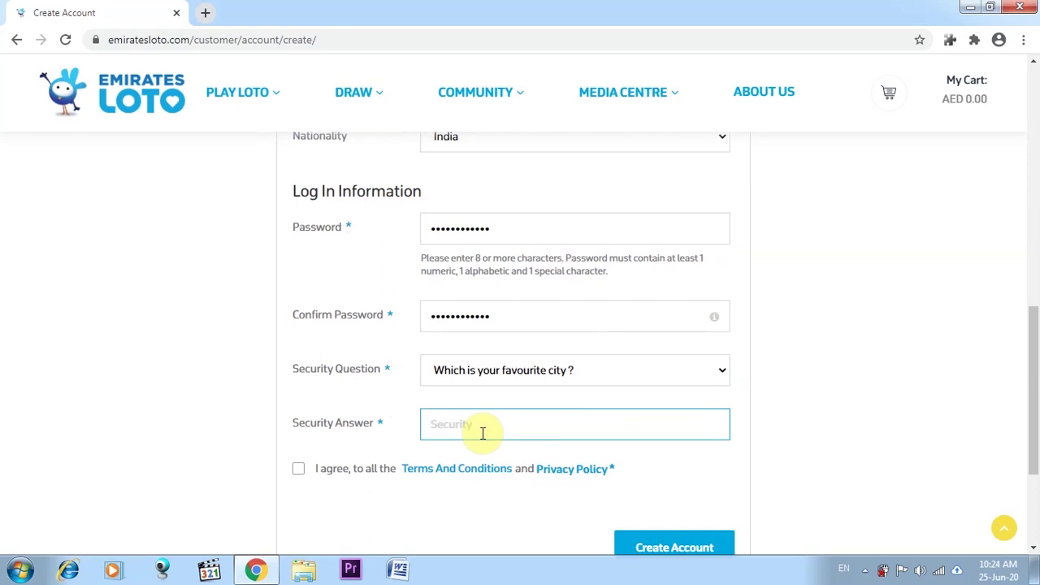
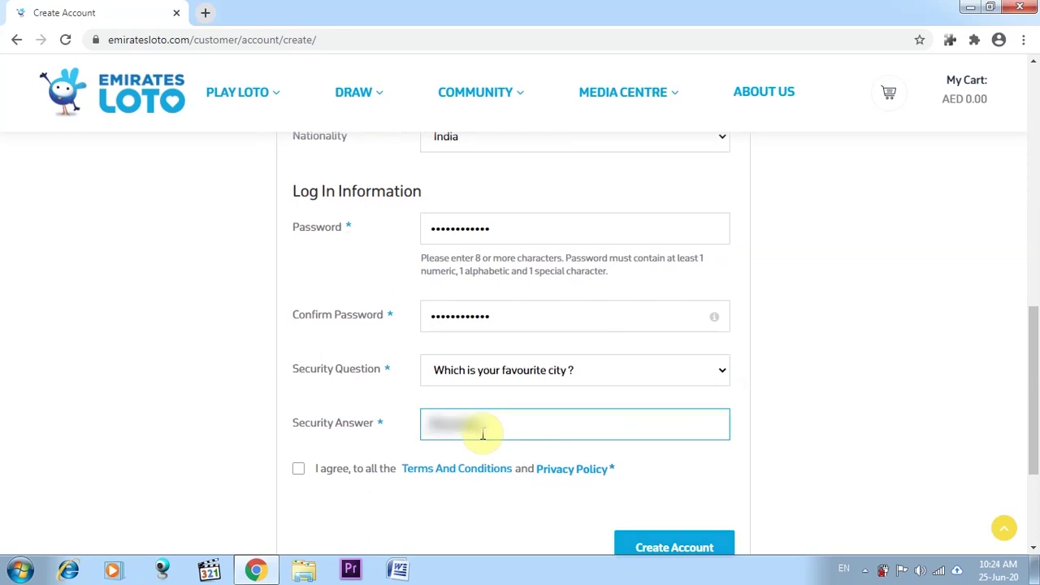
Step: Accept the terms and privacy policy and submit to create the account
scroll(312, 380, "down", 2)
left_click(299, 370)
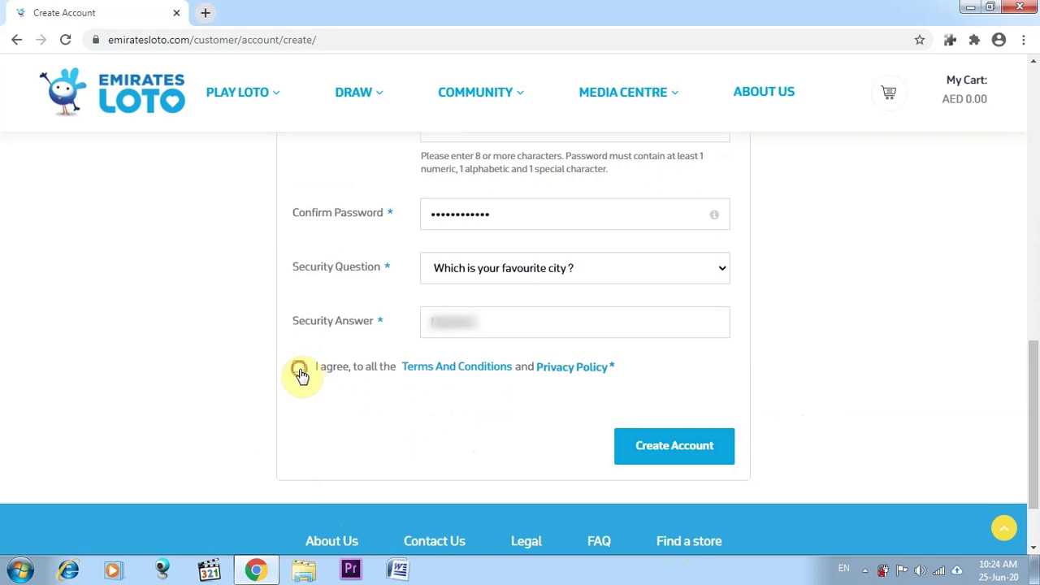
left_click(681, 456)
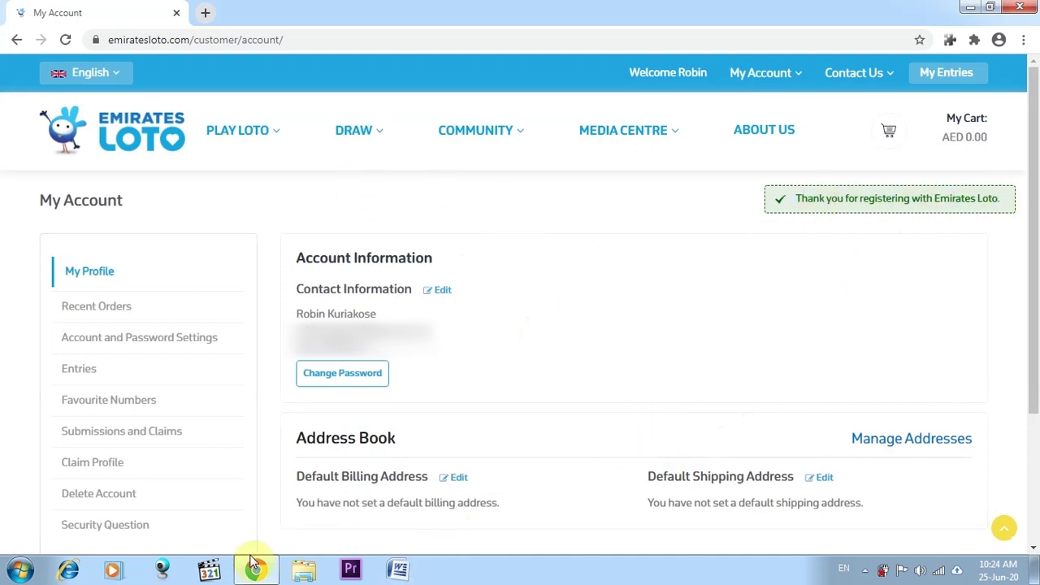
Step: Sign out of the new account from the My Account menu
mouse_move(752, 85)
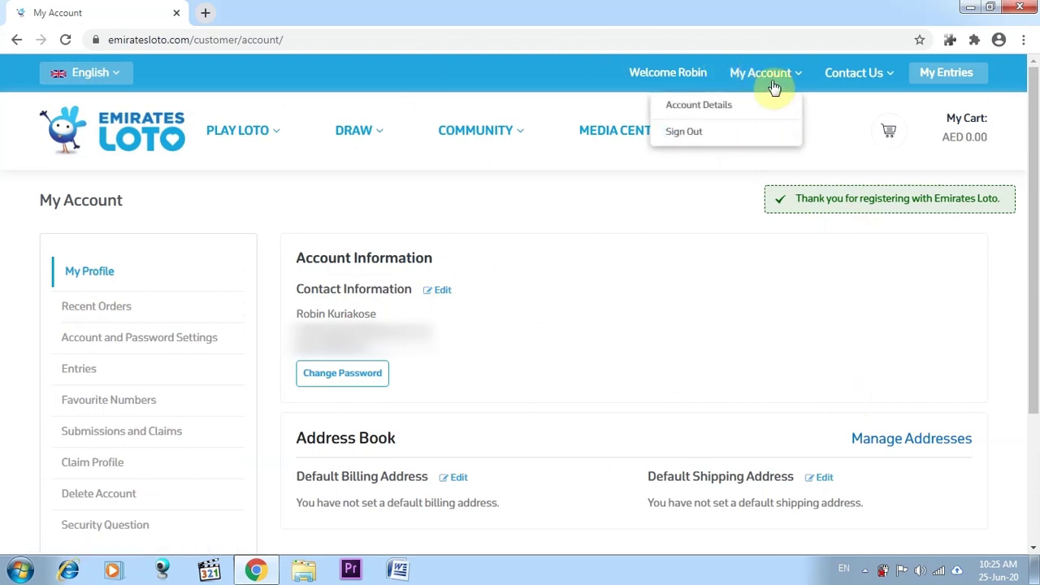
left_click(688, 135)
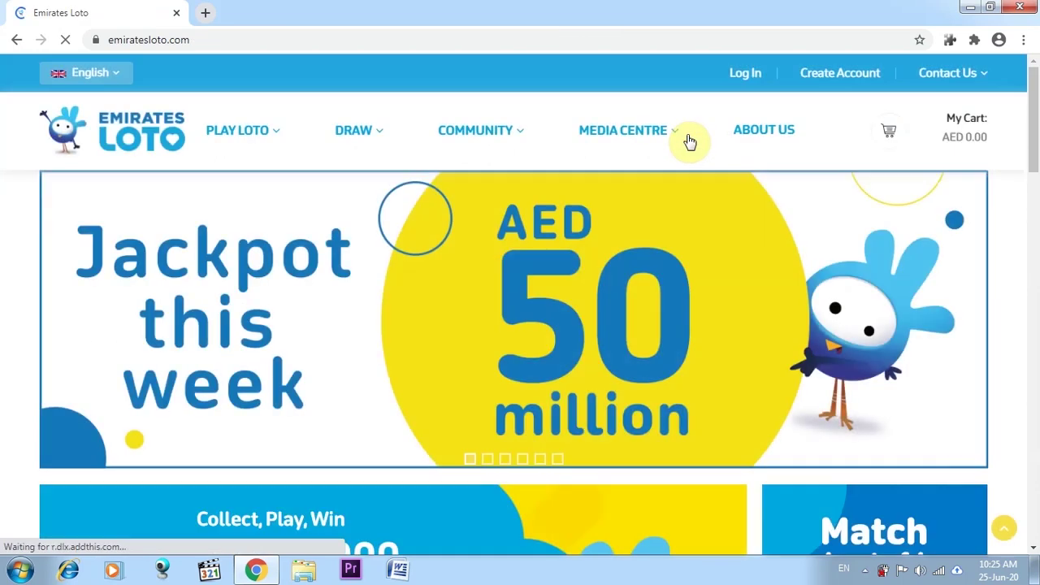
mouse_move(676, 134)
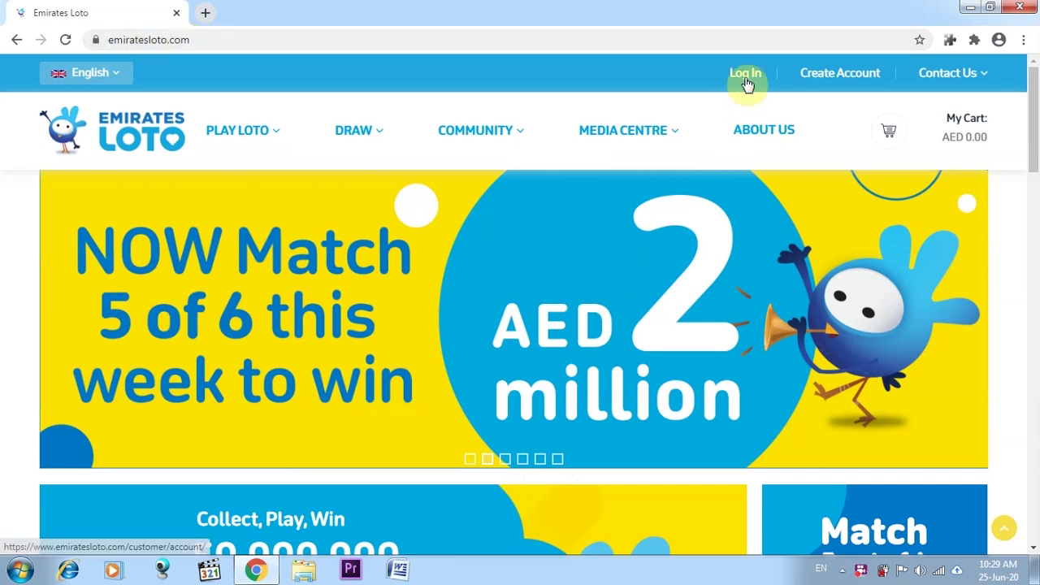
Step: Open Customer Login and enter the +968 mobile number and the account password
left_click(754, 81)
left_click(753, 78)
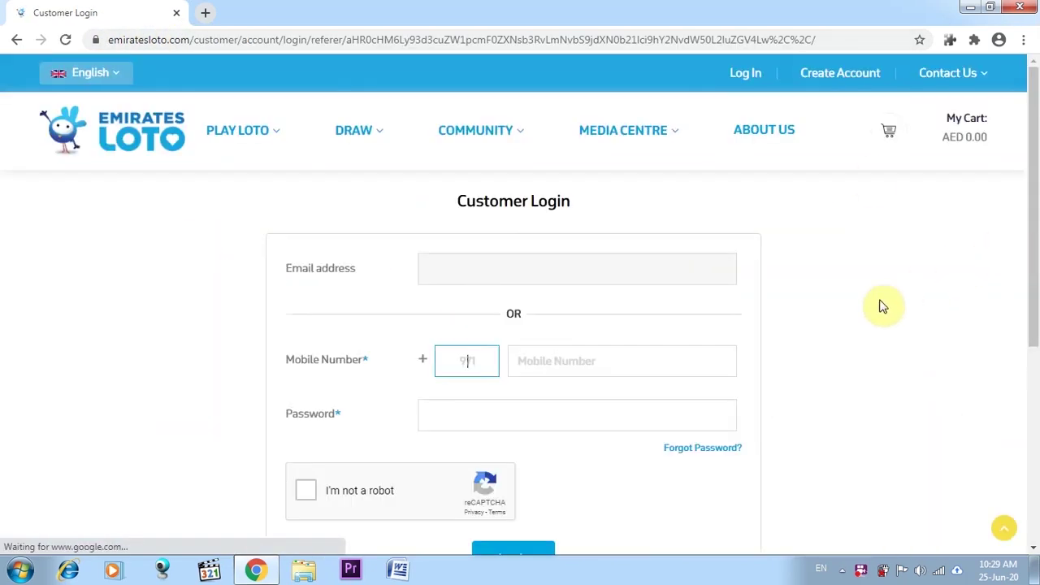
scroll(880, 304, "down", 2)
scroll(880, 306, "up", 1)
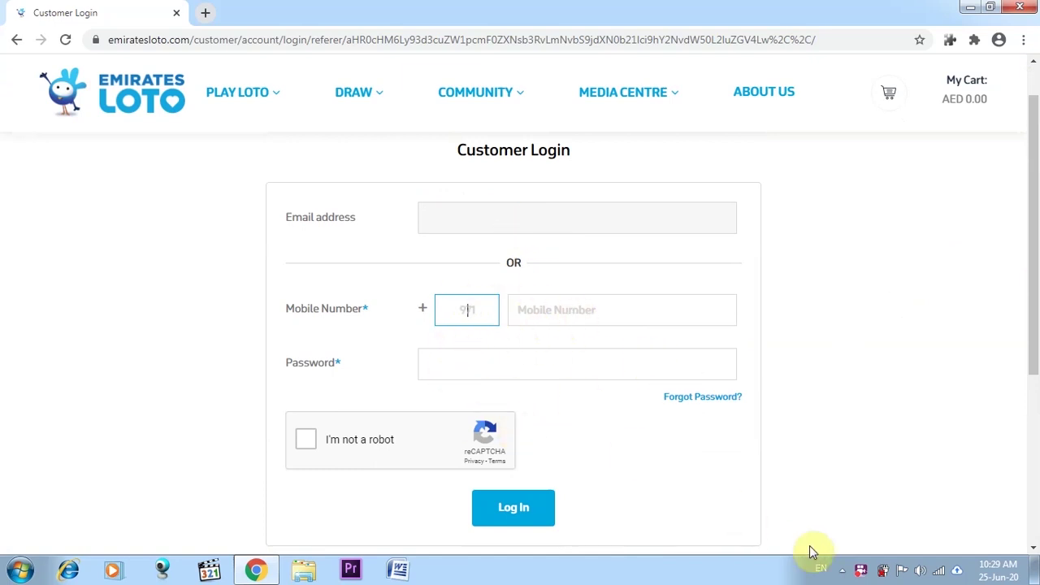
type("98689")
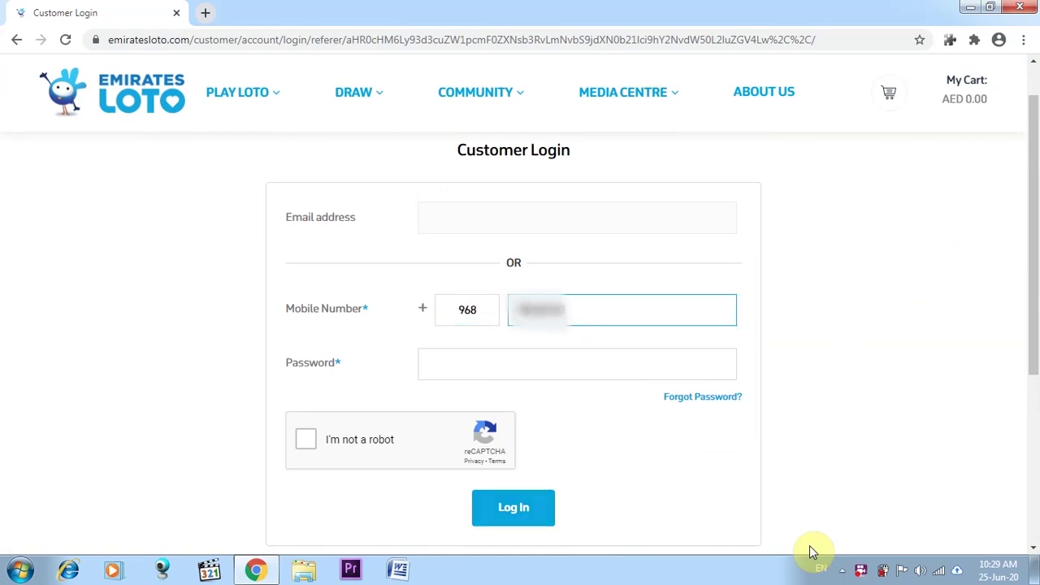
left_click(534, 366)
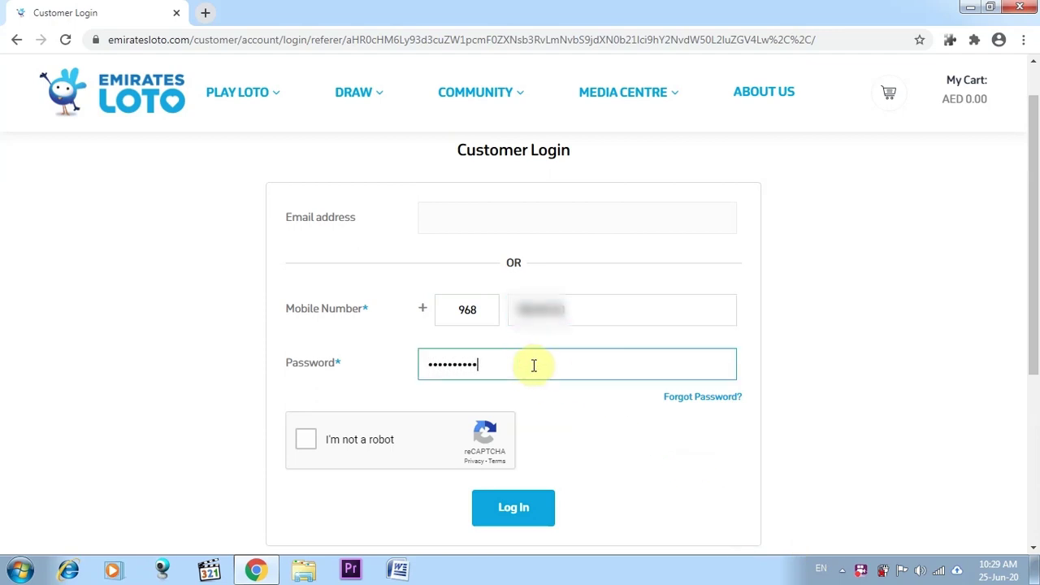
type("•")
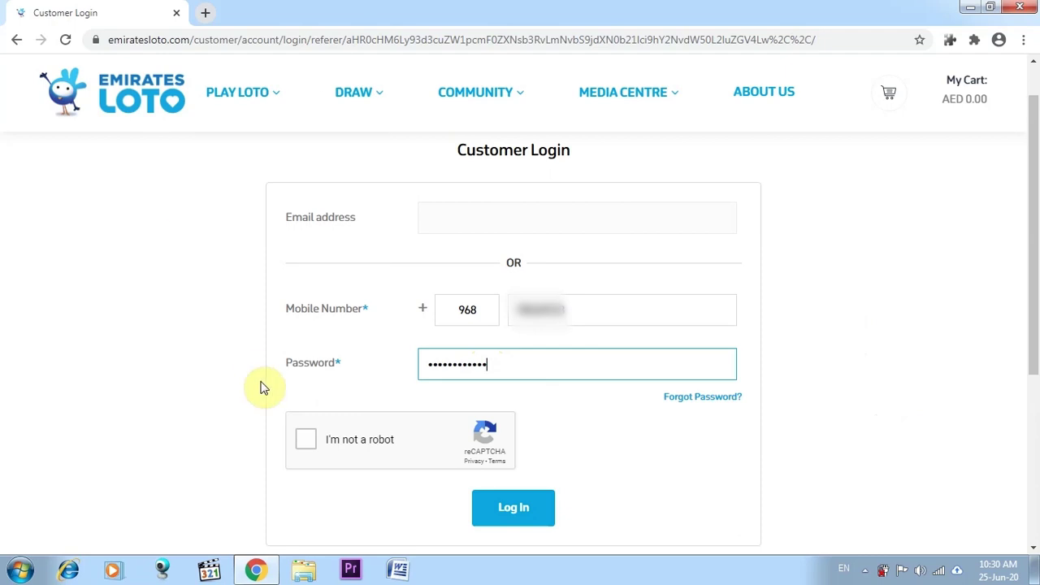
Step: Pass the not-a-robot check by marking the four traffic-light tiles, then log in
left_click(307, 446)
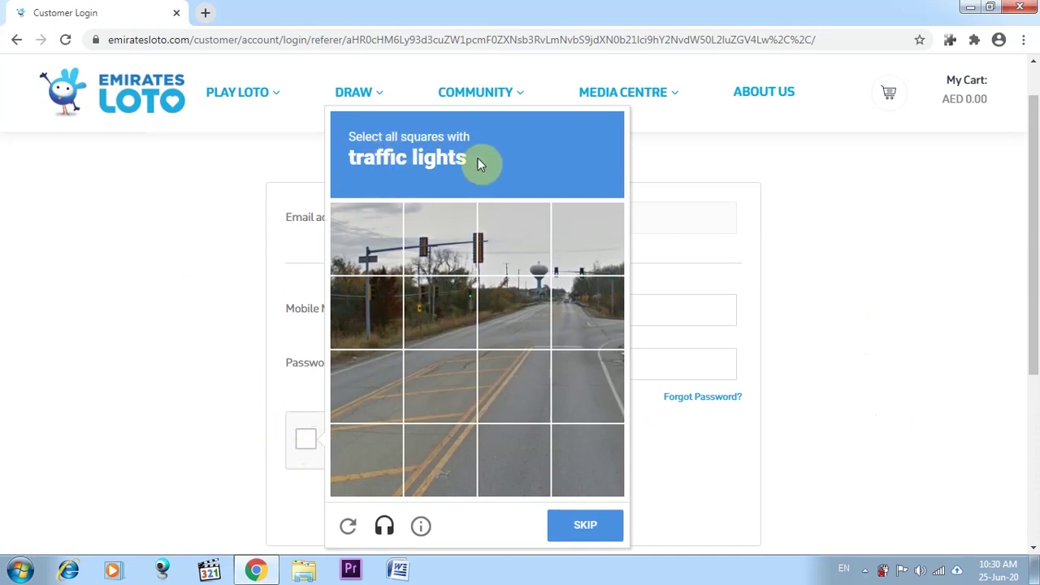
left_click(370, 261)
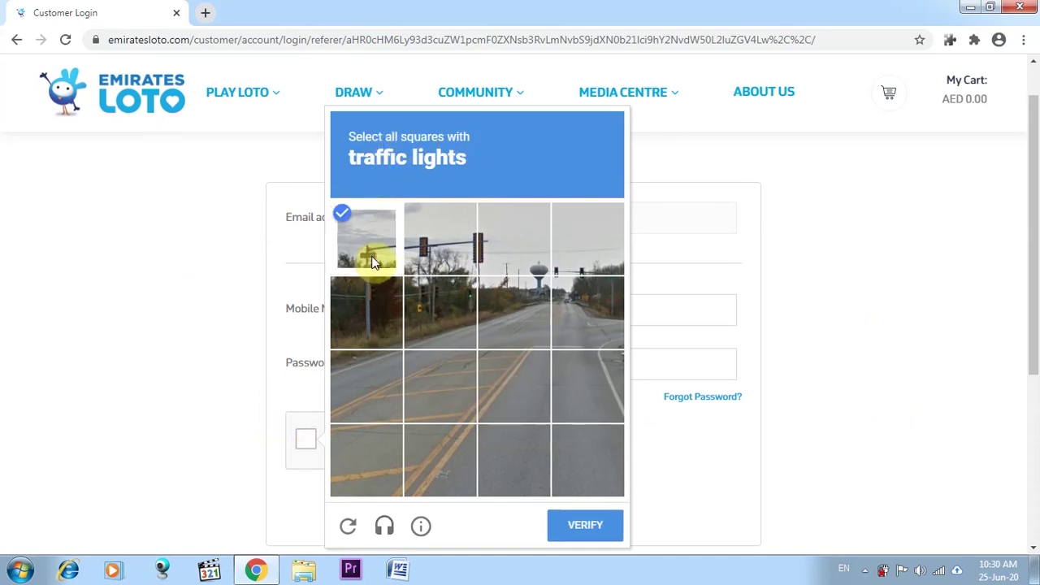
left_click(448, 255)
left_click(494, 249)
left_click(381, 317)
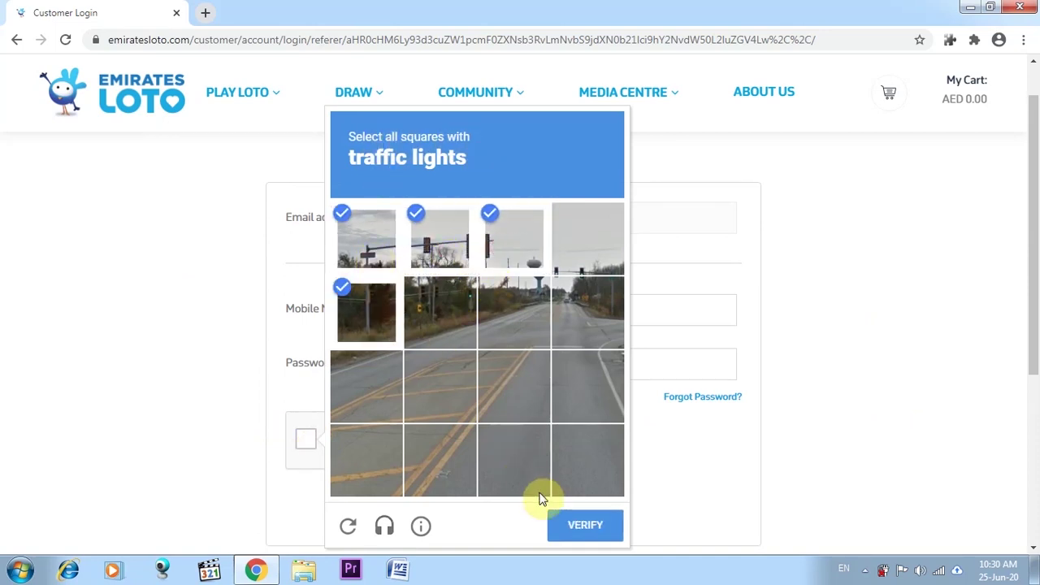
left_click(574, 524)
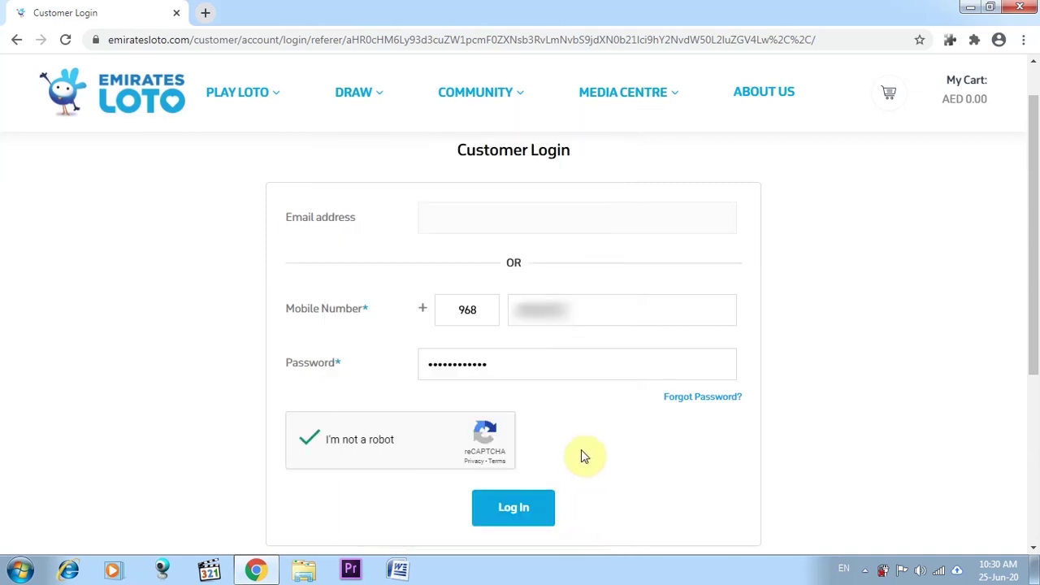
left_click(521, 510)
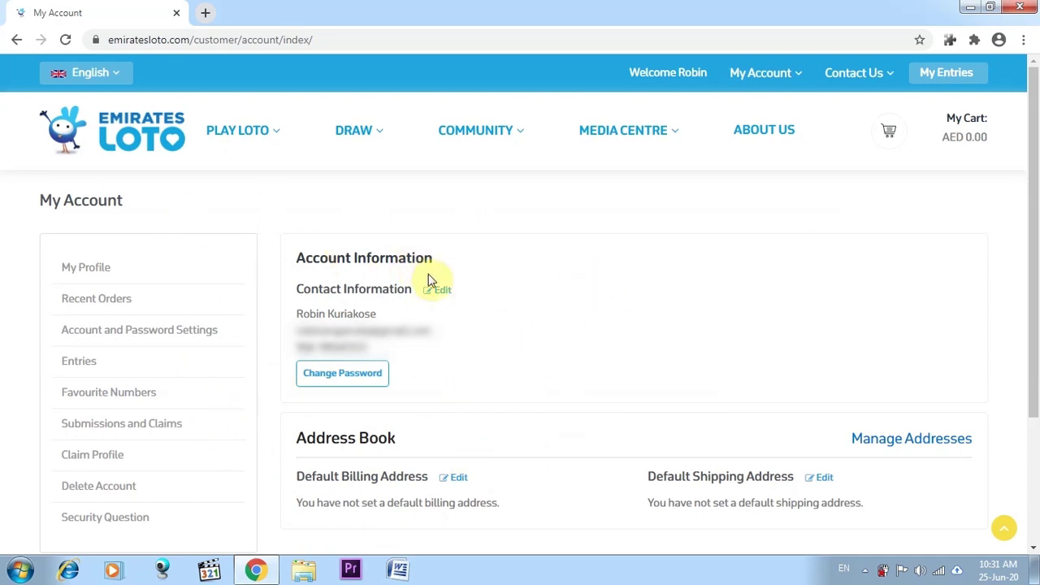
Step: Go to PLAY LOTO > Buy Collectables > Purchase Online
mouse_move(267, 140)
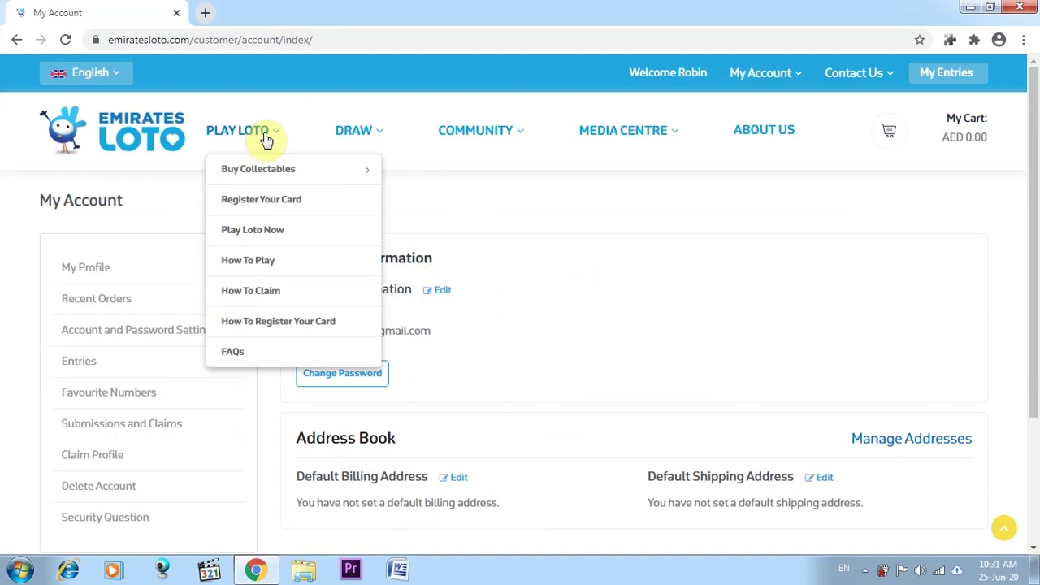
mouse_move(269, 181)
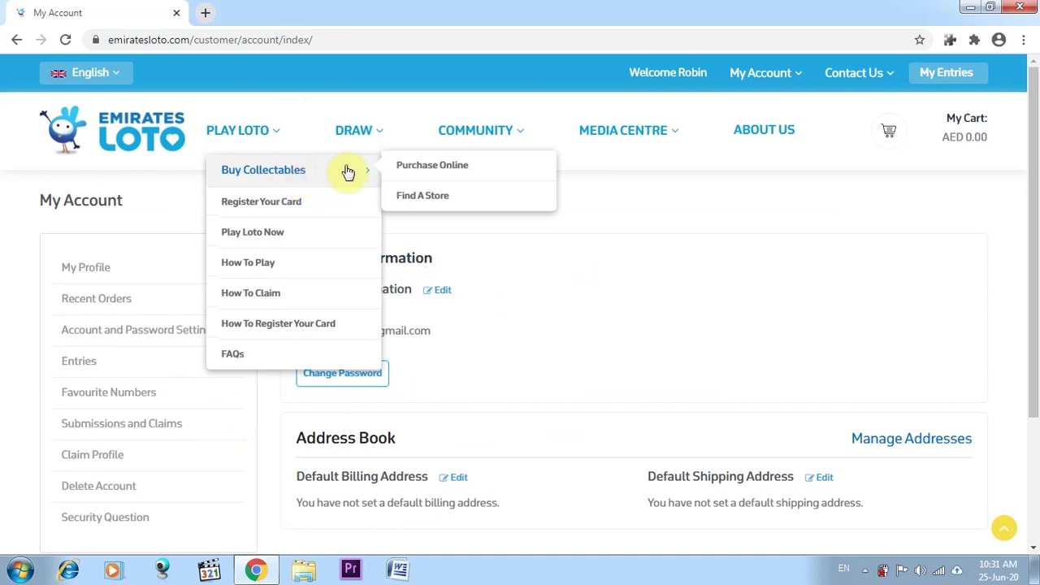
left_click(439, 175)
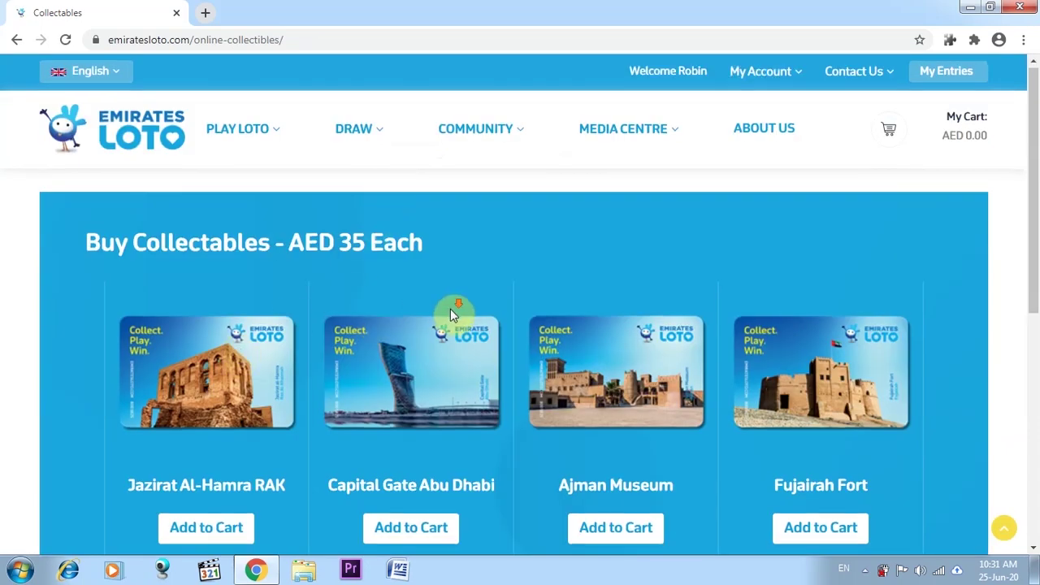
scroll(430, 317, "down", 1)
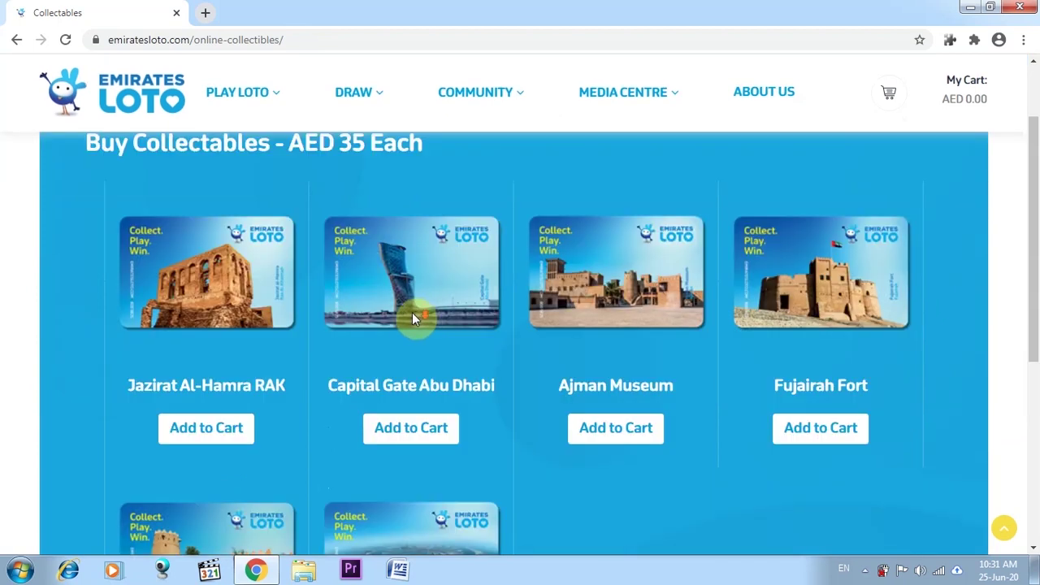
scroll(410, 317, "down", 1)
scroll(406, 218, "down", 1)
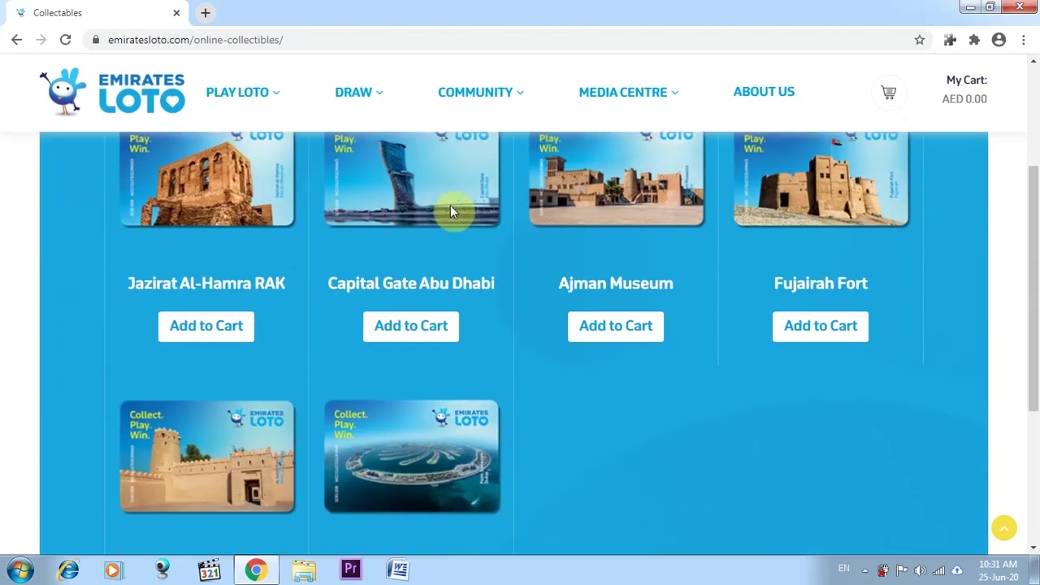
scroll(598, 213, "up", 1)
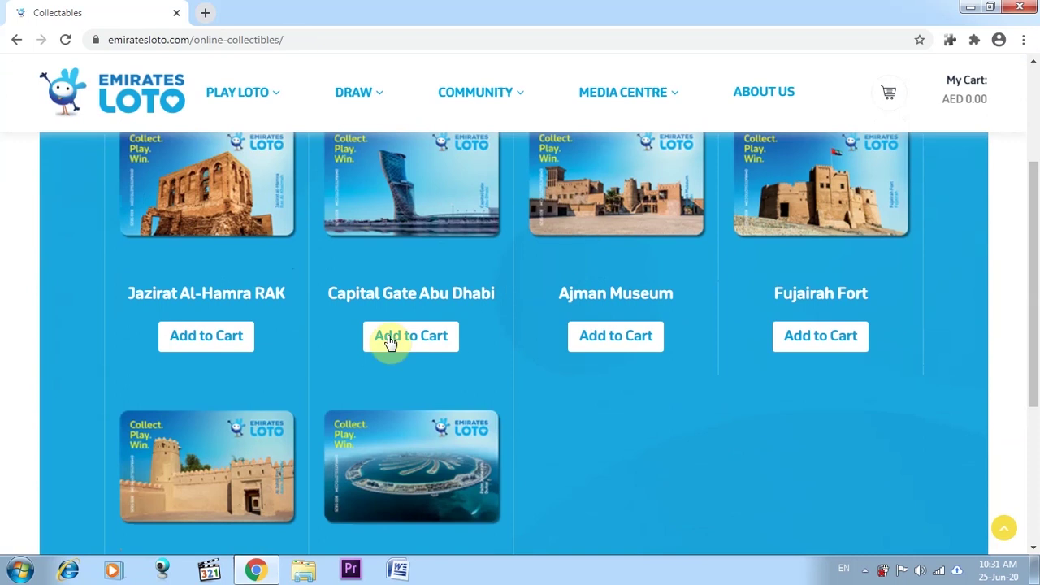
scroll(382, 337, "up", 1)
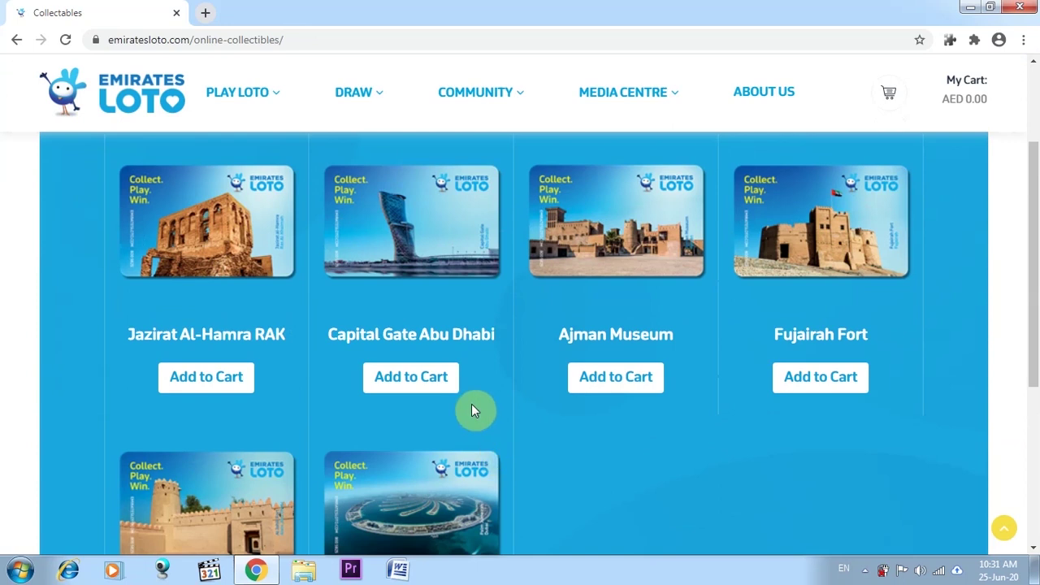
scroll(473, 407, "down", 1)
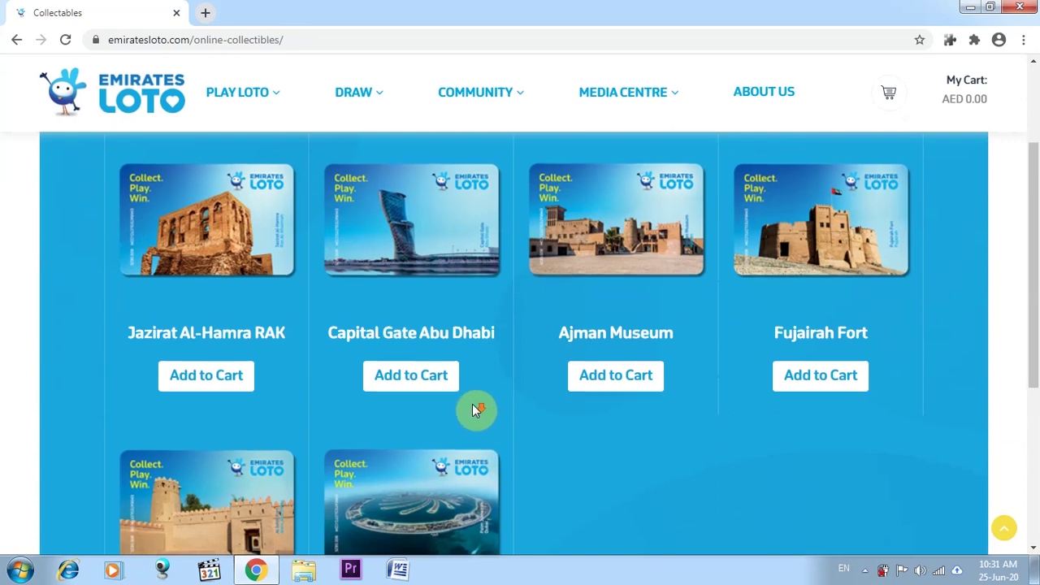
scroll(476, 410, "down", 1)
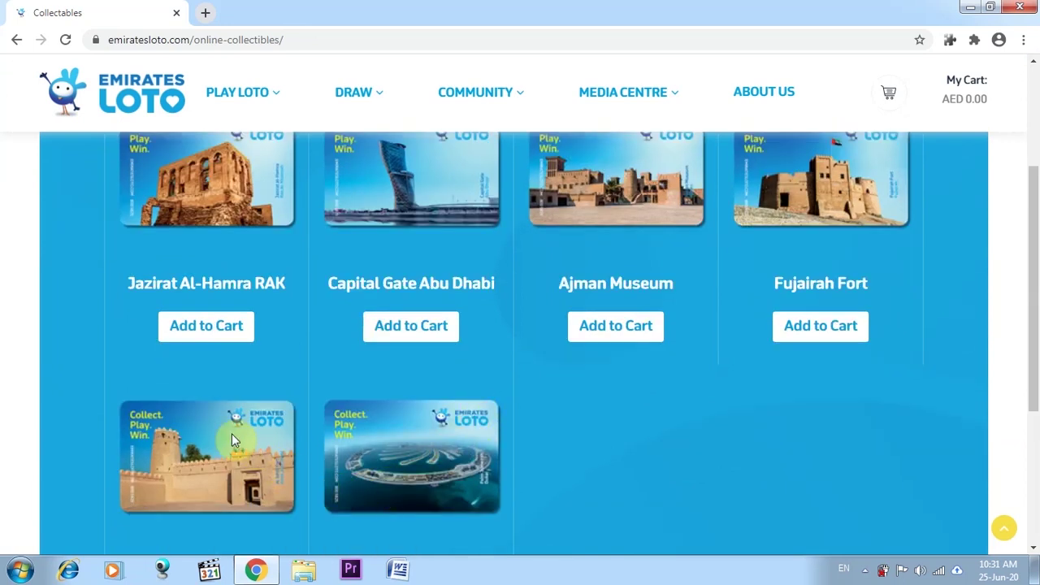
scroll(244, 300, "up", 1)
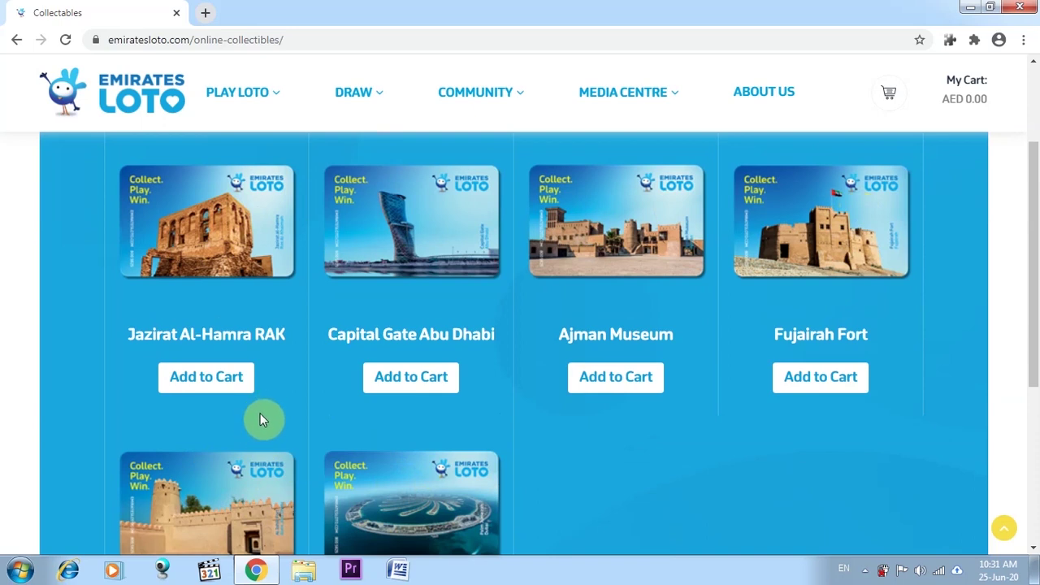
Step: Add the Ajman Museum collectable to the cart and go to Checkout from the popup
left_click(621, 382)
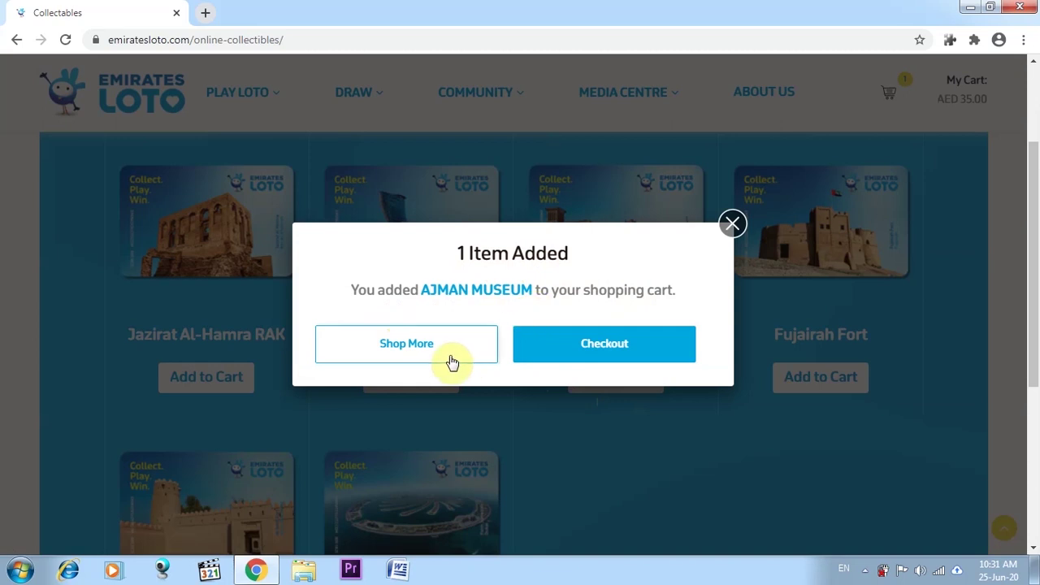
left_click(596, 359)
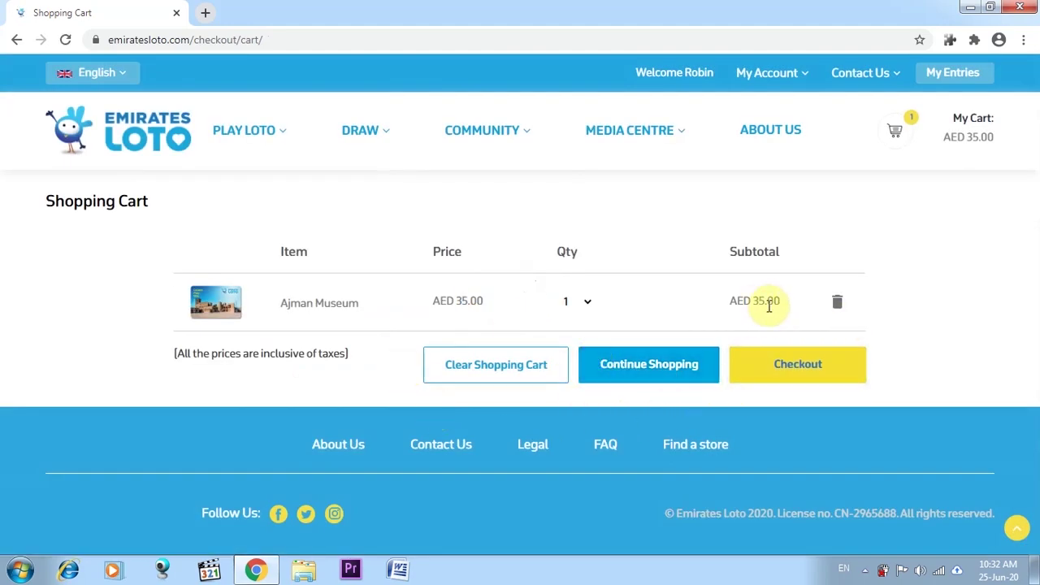
Step: Start checkout and submit 'I want to enter the Draw & Donate the collectable' to reach the billing form
left_click(819, 380)
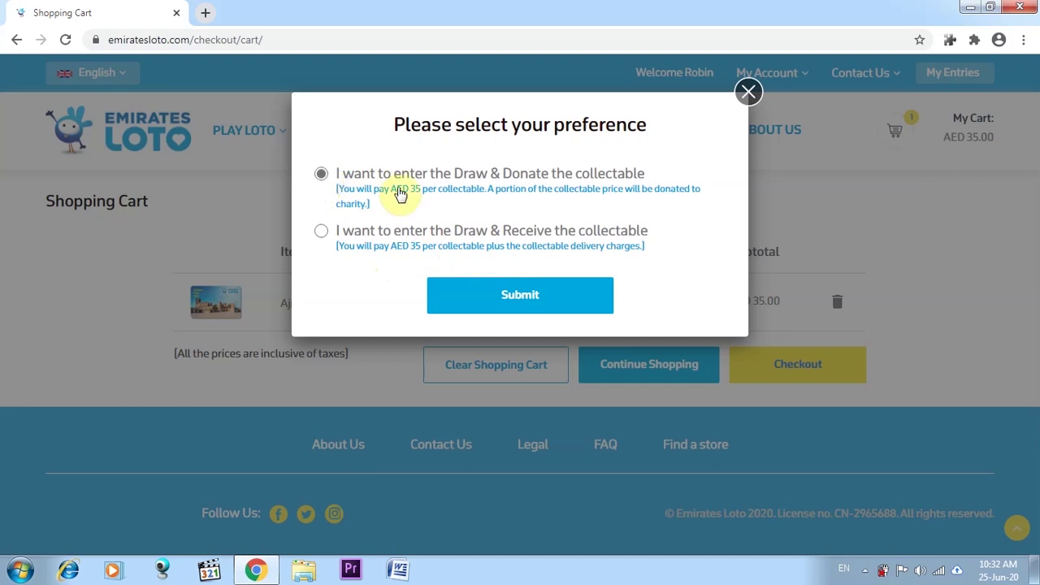
left_click(524, 300)
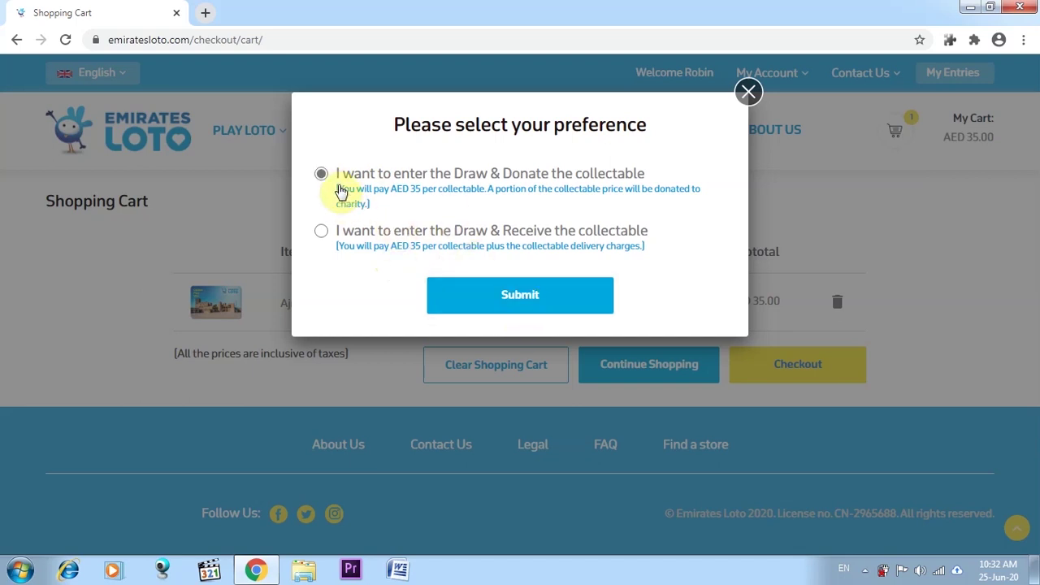
left_click(534, 313)
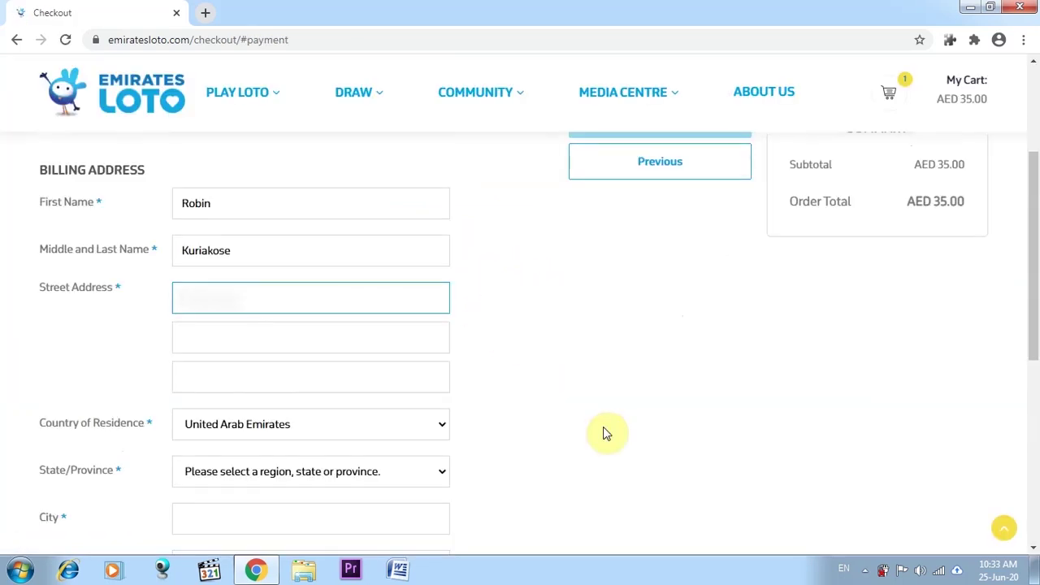
Step: Fill in the street address lines and set the country of residence to India
type("ome")
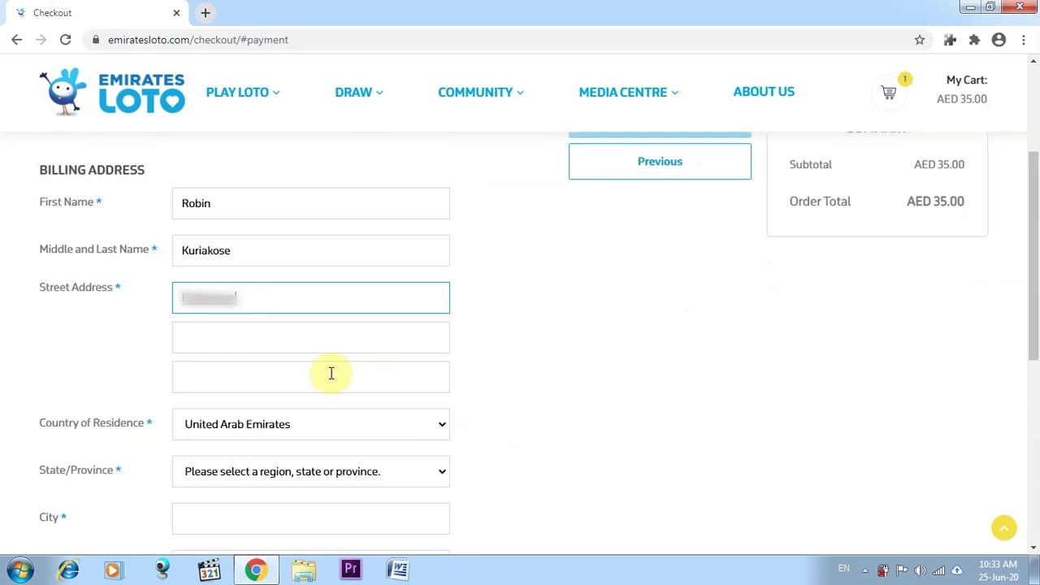
left_click(235, 337)
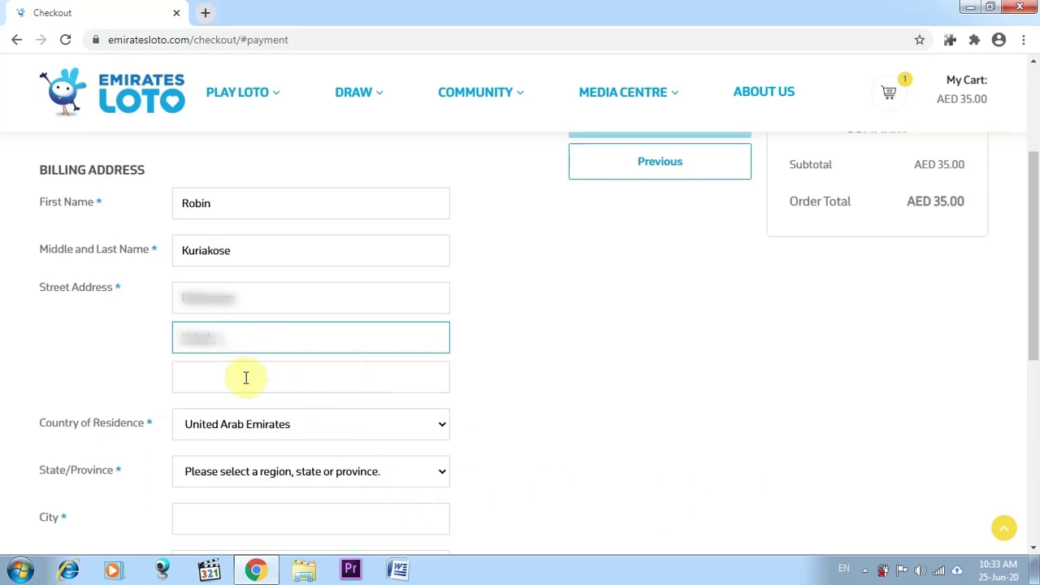
left_click(384, 431)
key("i")
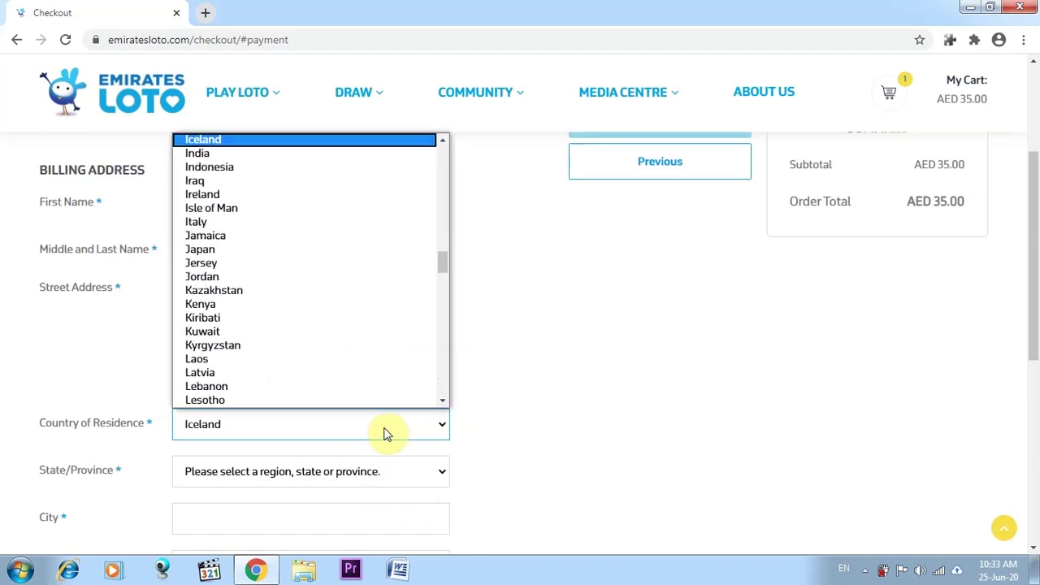
left_click(197, 158)
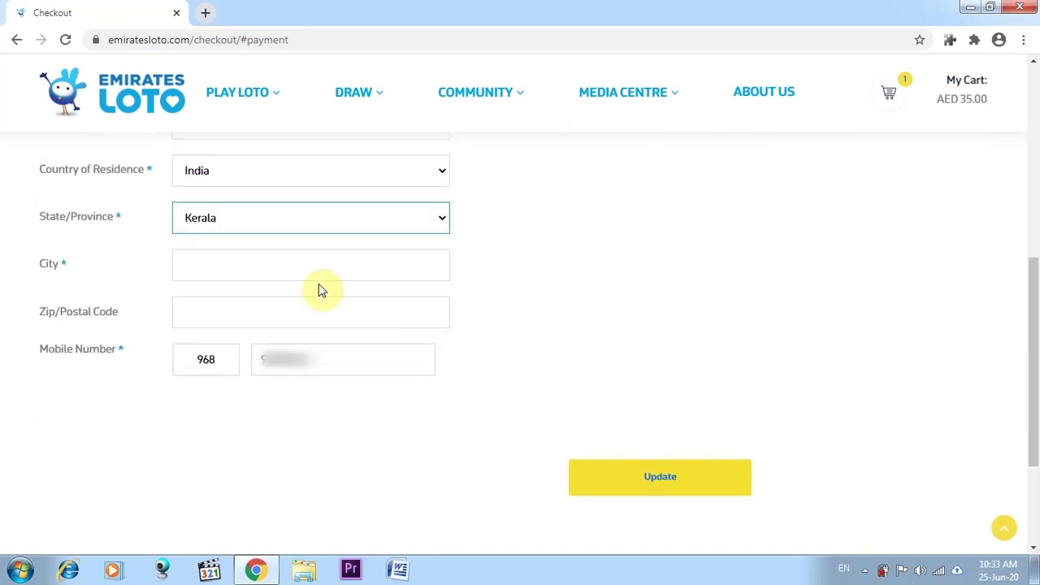
Step: Complete the city and postal code, save the billing address, and place the AED 35.00 order
left_click(254, 262)
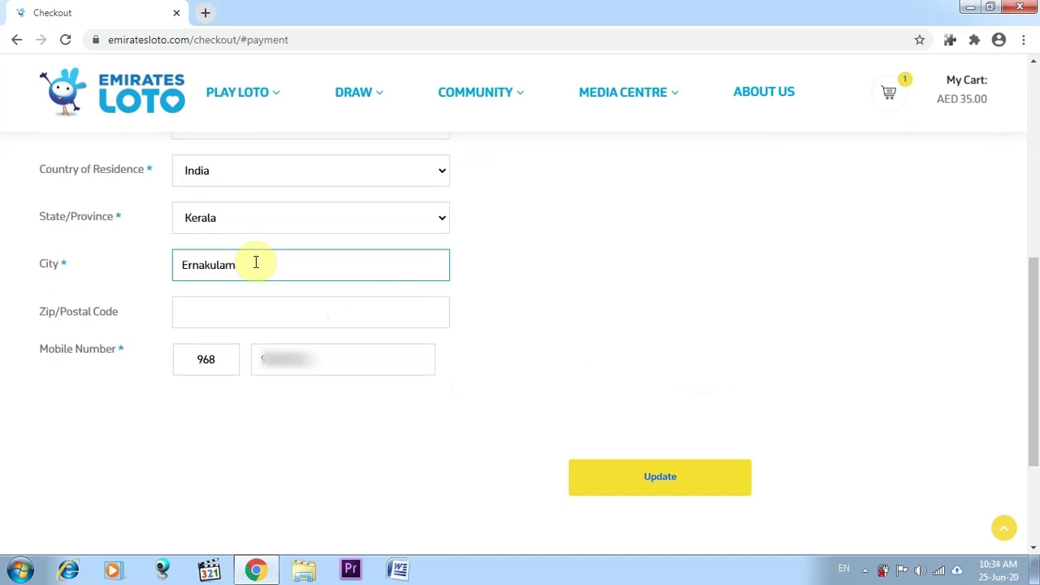
left_click(230, 317)
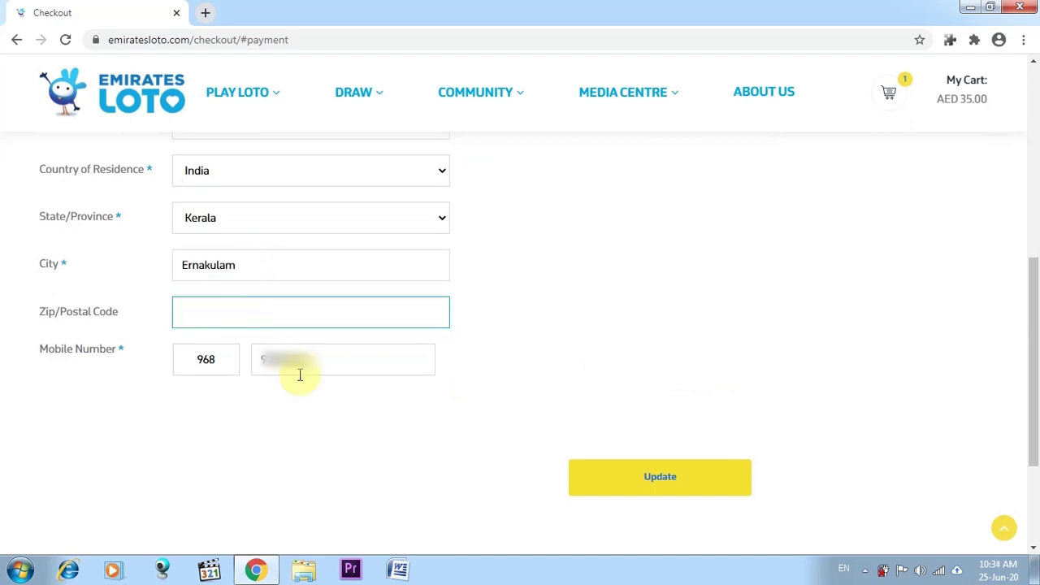
type("682")
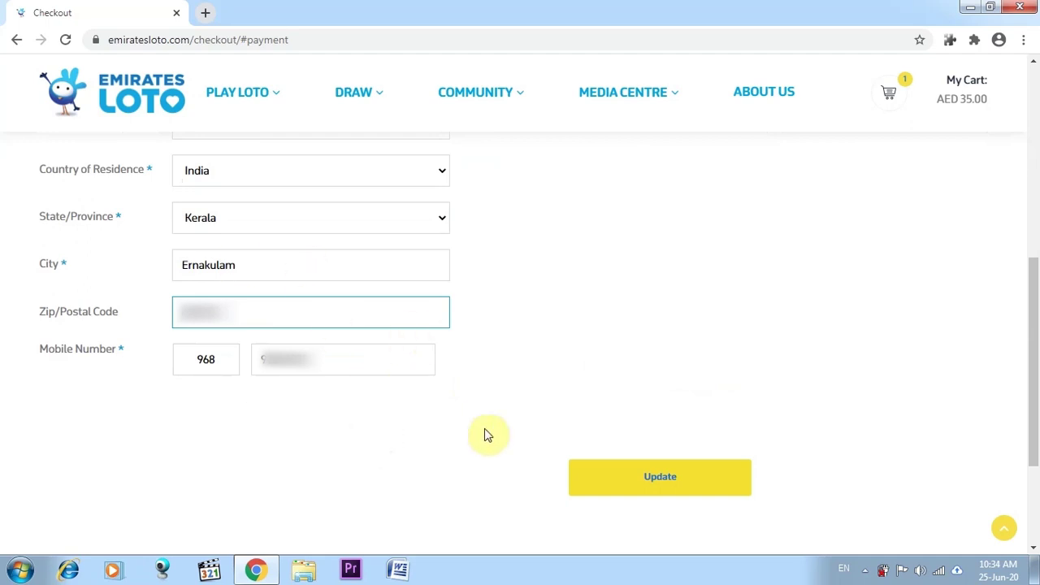
left_click(651, 489)
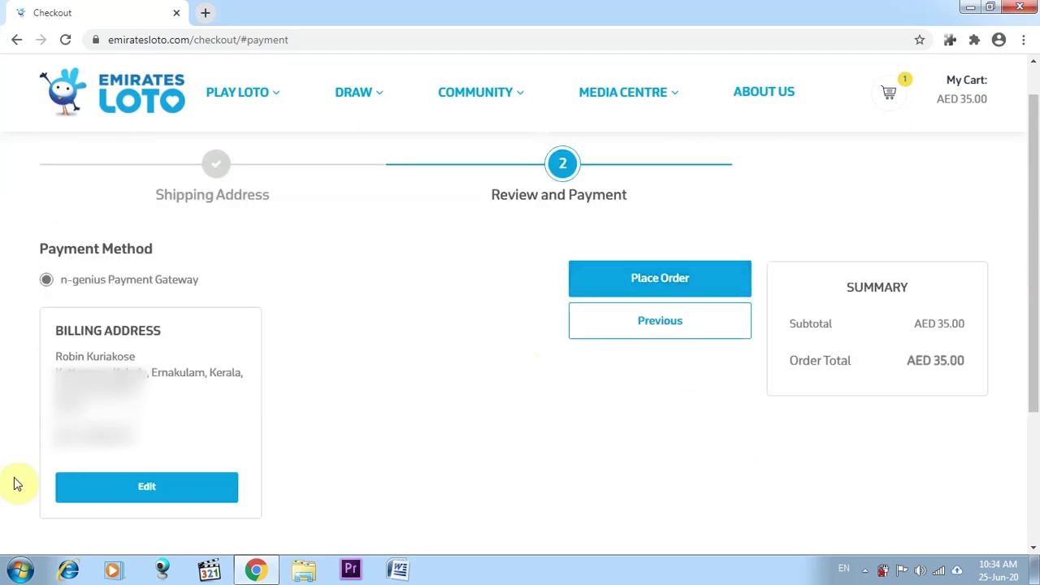
left_click(664, 279)
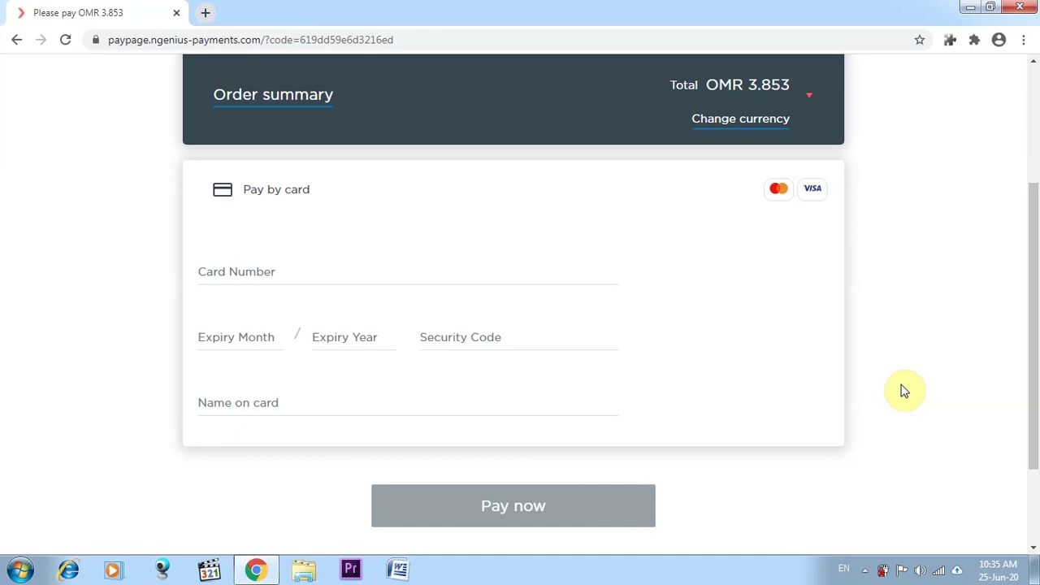
Step: Enter the Visa card number, expiry 01/24, security code and cardholder name
left_click(230, 272)
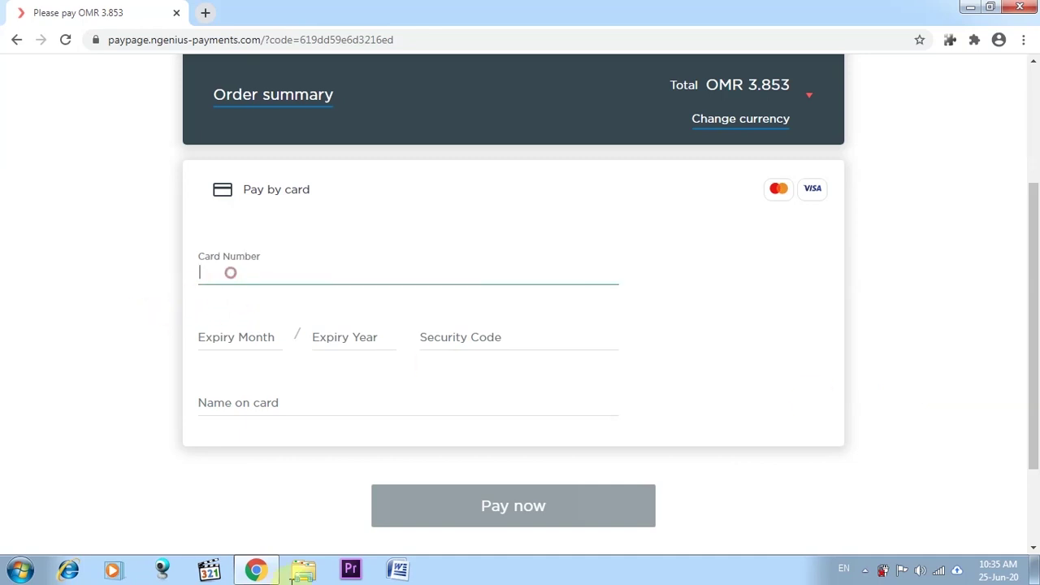
type("4504")
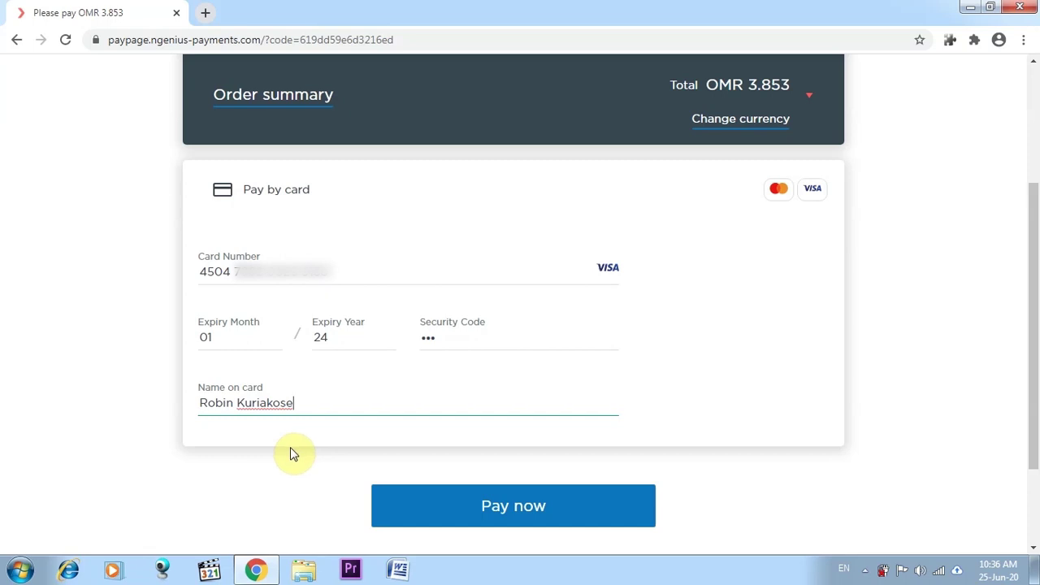
Step: Pay now and authorise the AED 35.00 payment with the Federal Bank one-time code
left_click(533, 514)
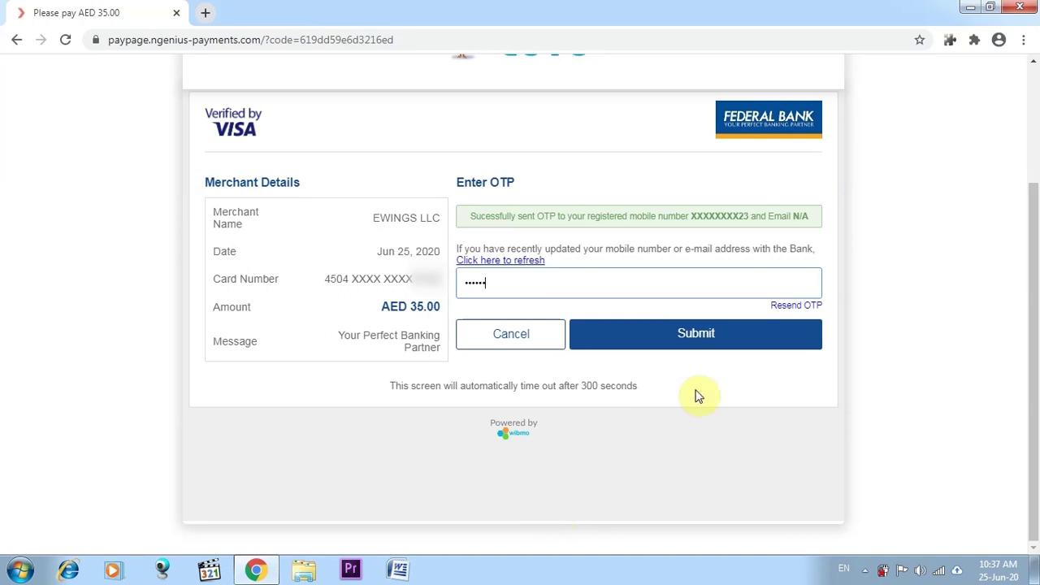
left_click(751, 338)
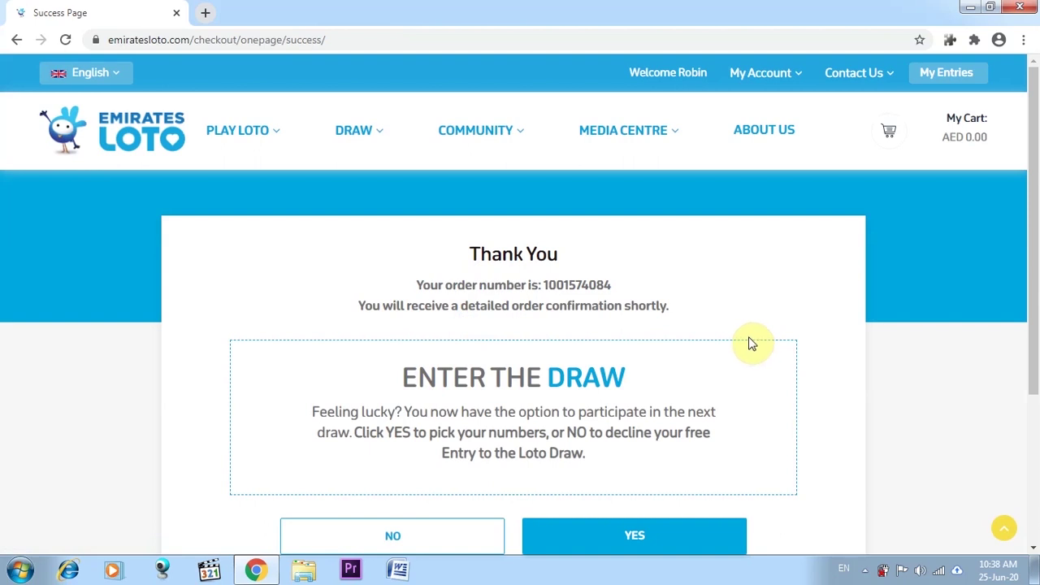
Step: Answer YES to Enter the Draw on the purchase success page
scroll(751, 344, "down", 1)
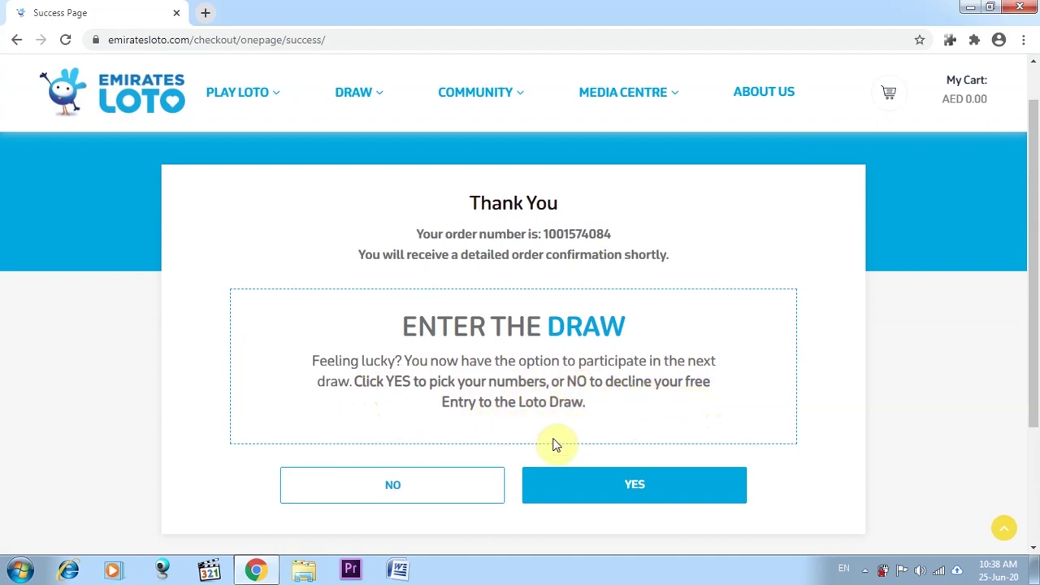
left_click(652, 492)
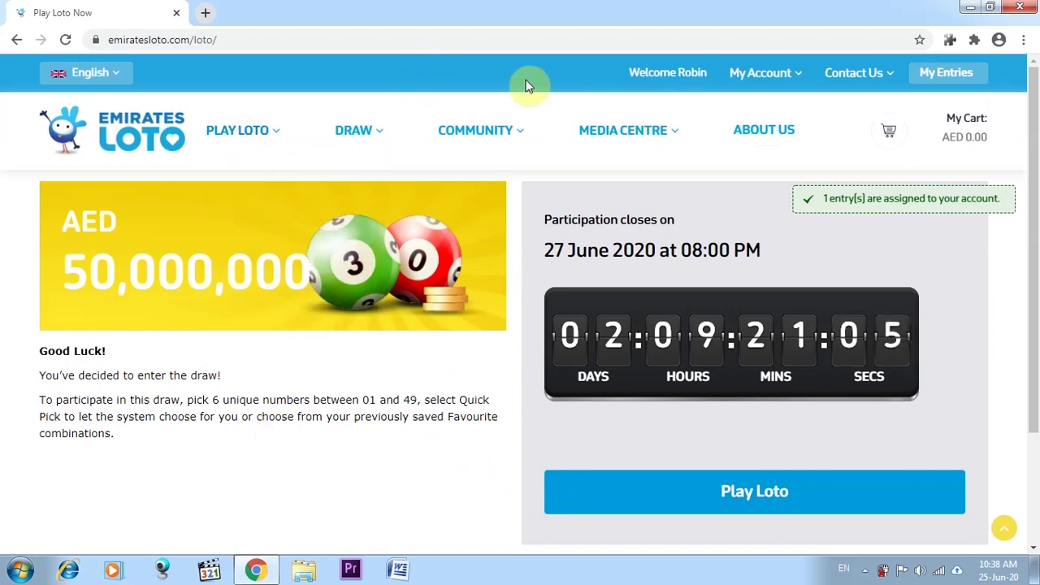
Step: Go to Play Loto Now and continue with Play Loto to the number picker
mouse_move(784, 77)
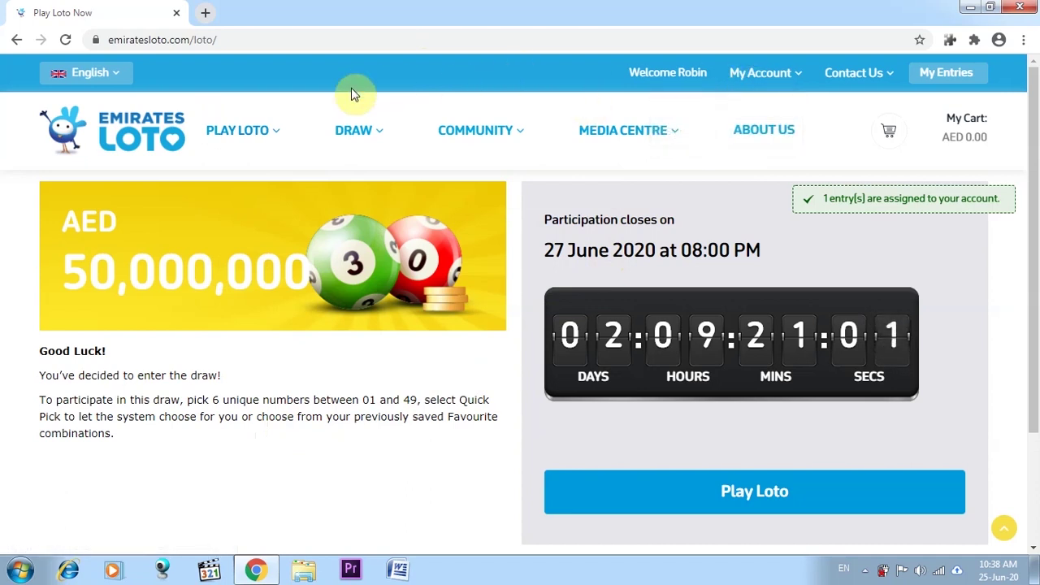
mouse_move(263, 131)
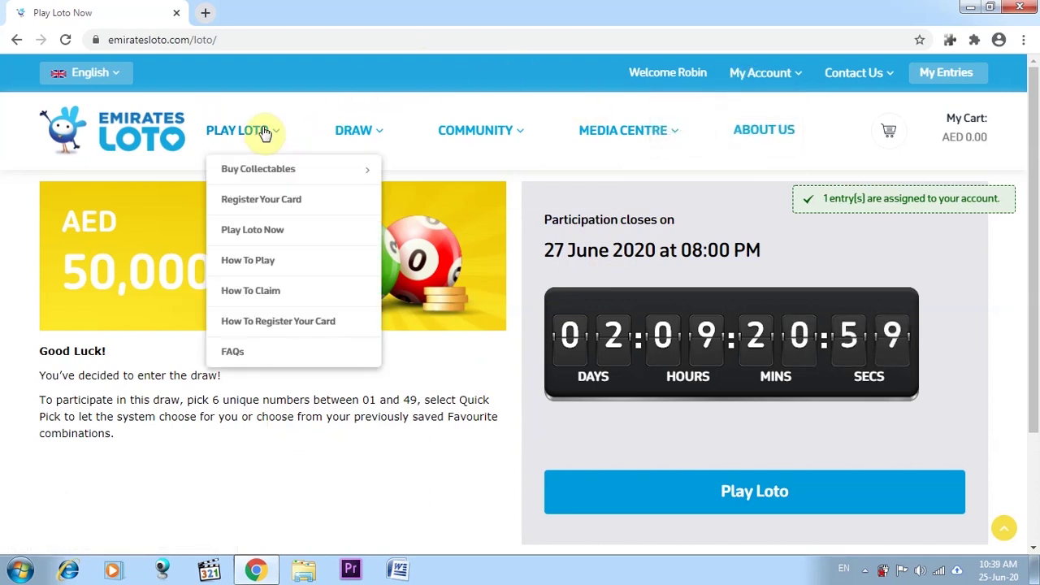
left_click(262, 236)
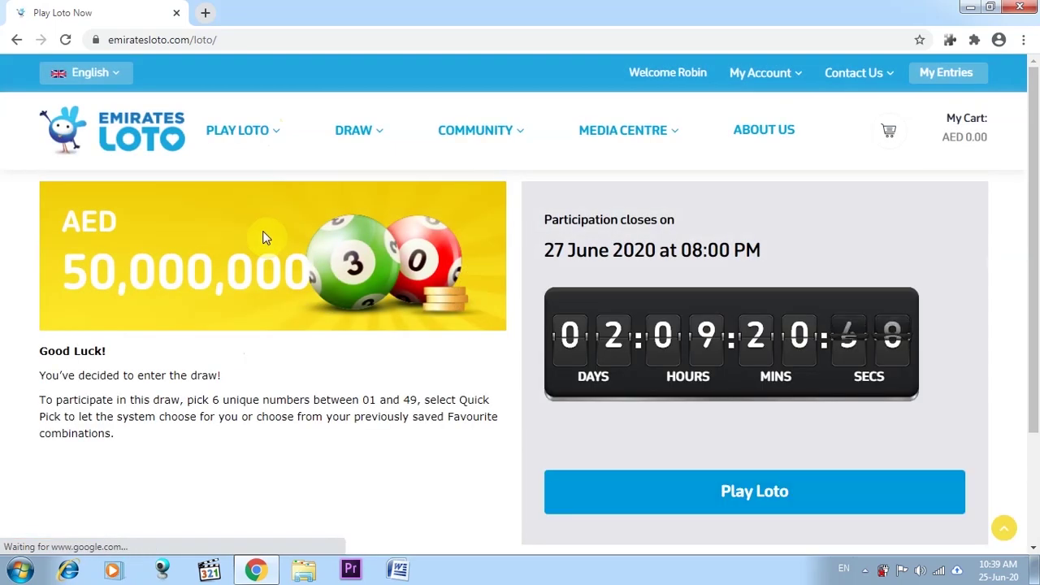
scroll(845, 349, "down", 2)
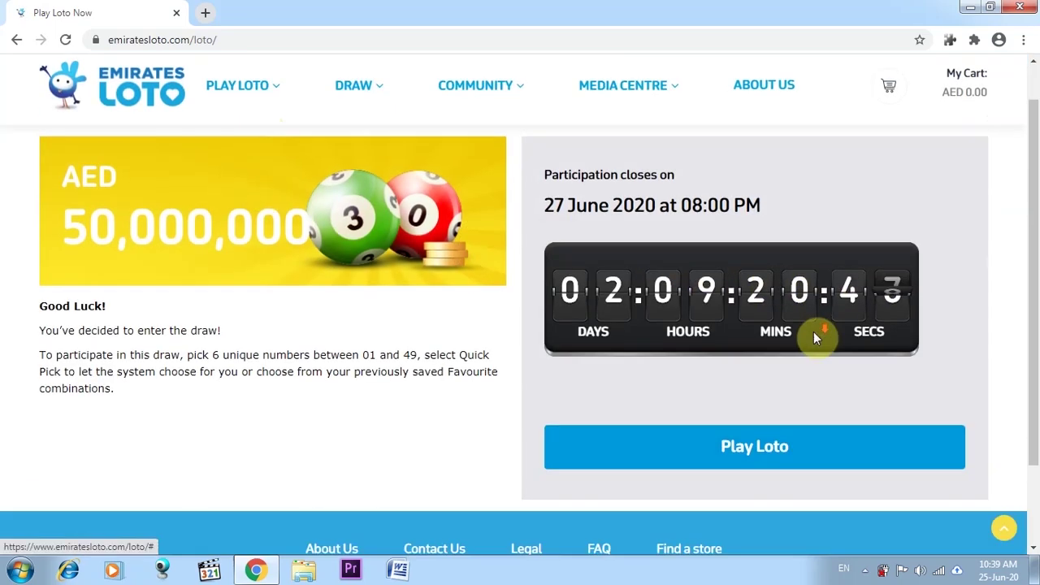
left_click(747, 408)
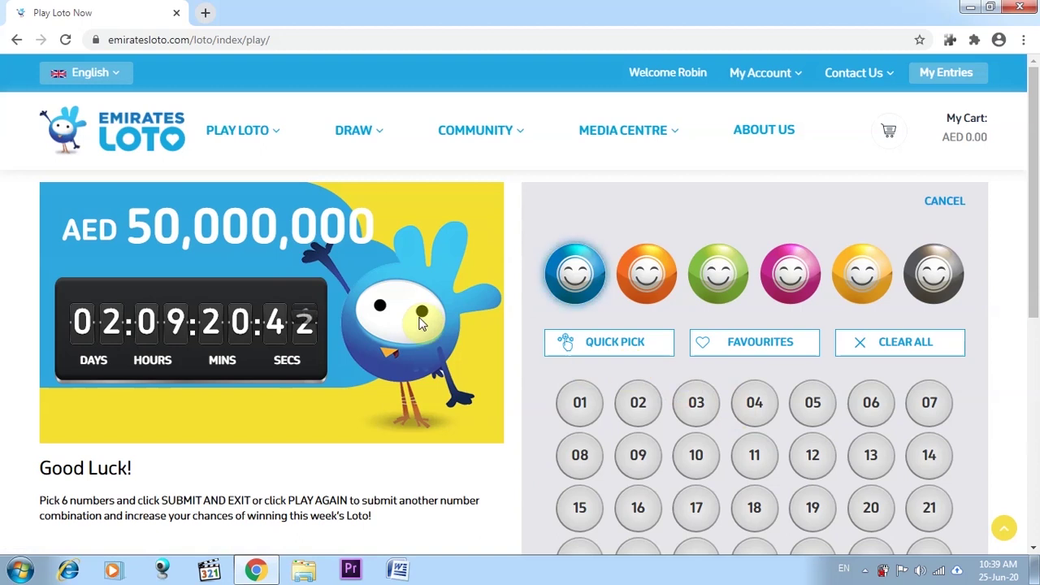
Step: Generate a random six-number set with Quick Pick
scroll(420, 321, "down", 1)
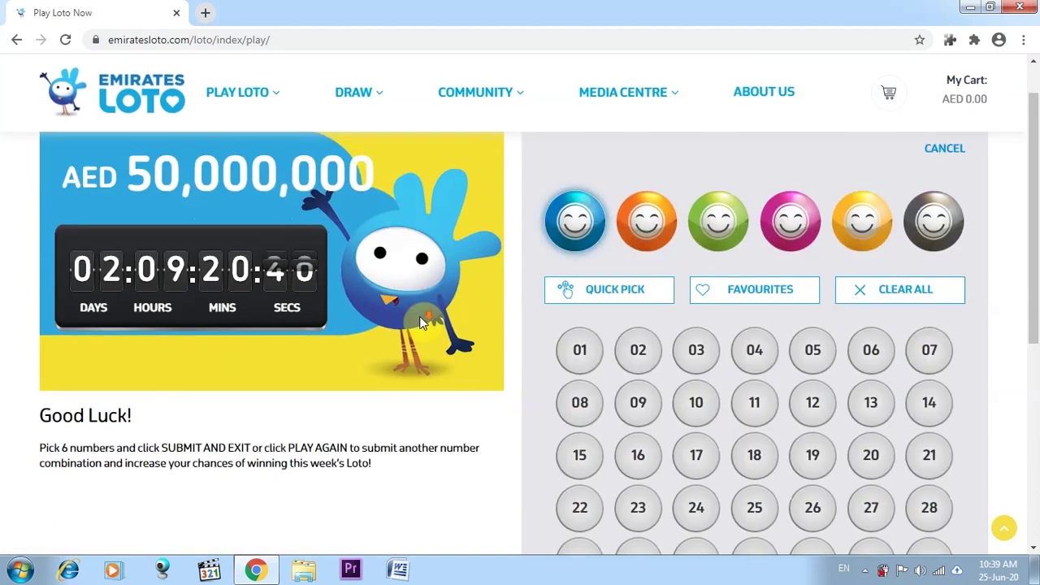
scroll(419, 316, "down", 1)
scroll(423, 317, "up", 1)
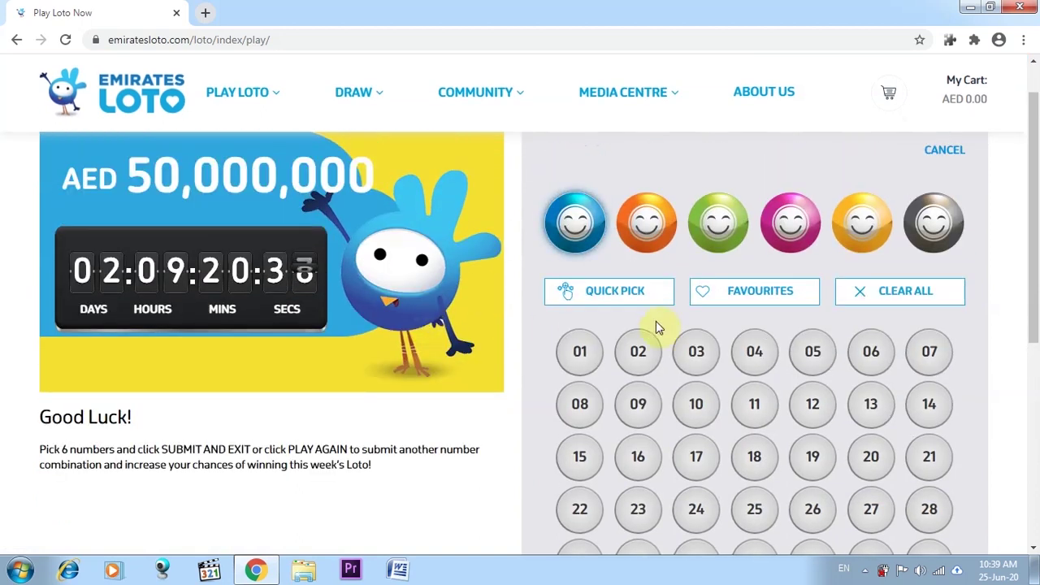
scroll(692, 333, "up", 1)
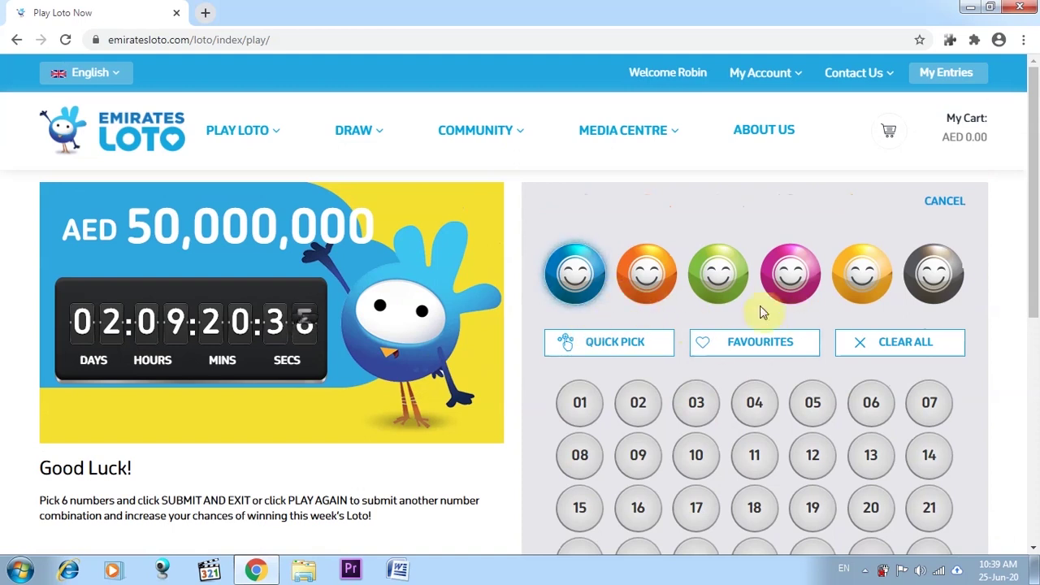
scroll(764, 332, "down", 3)
scroll(634, 269, "up", 1)
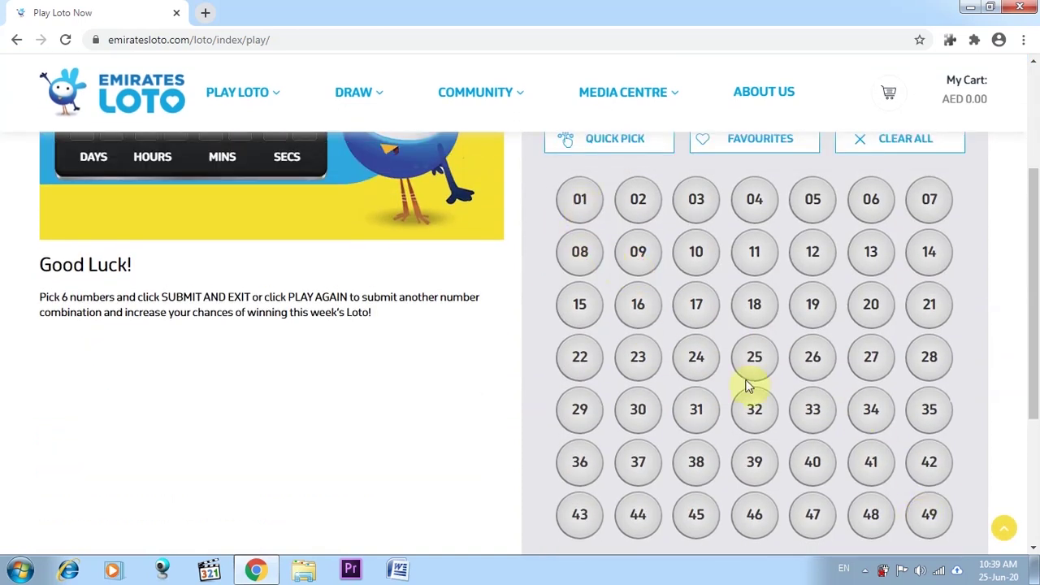
scroll(904, 443, "down", 2)
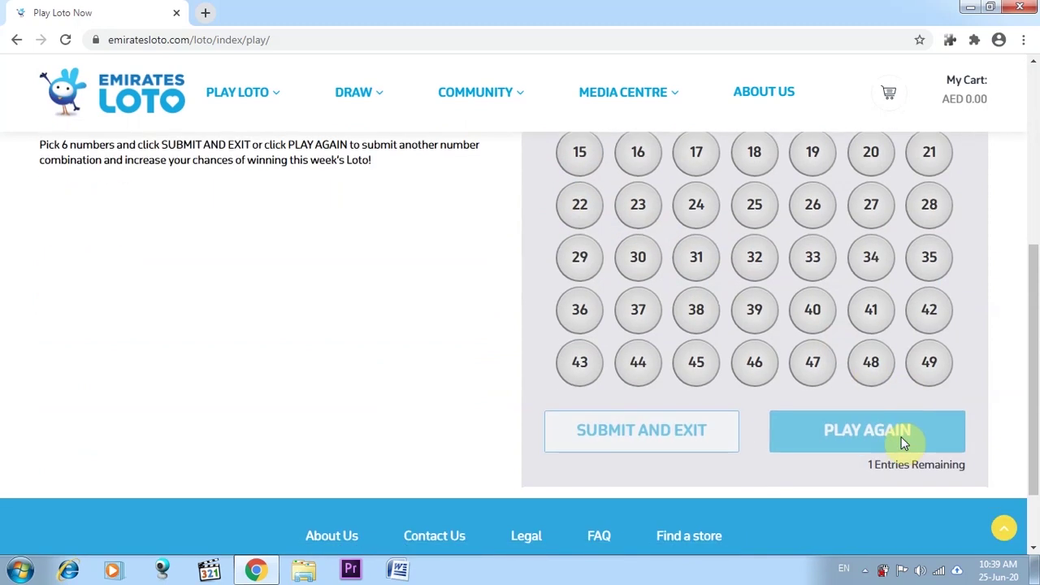
scroll(904, 443, "up", 3)
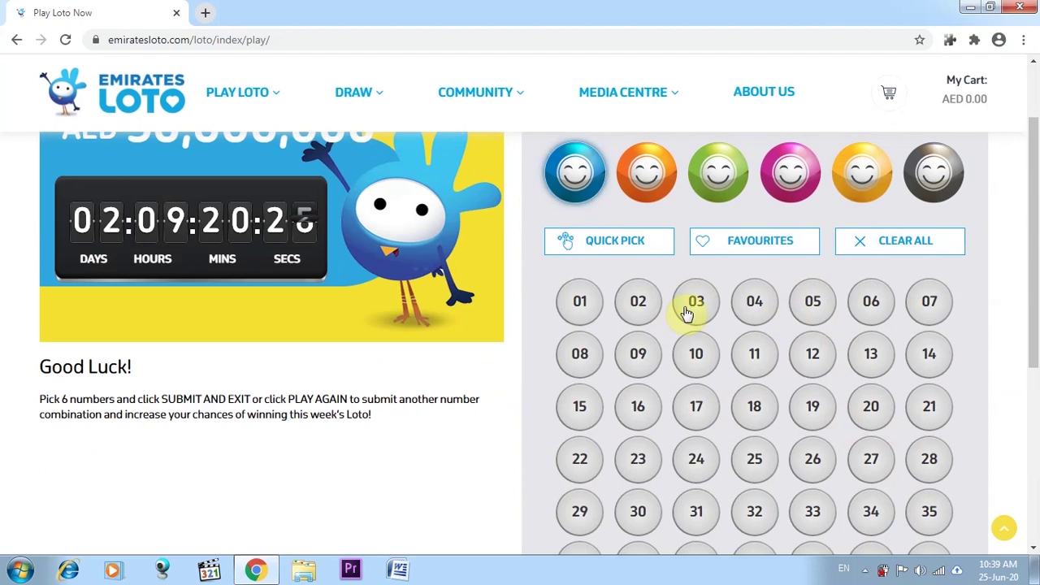
scroll(691, 302, "down", 1)
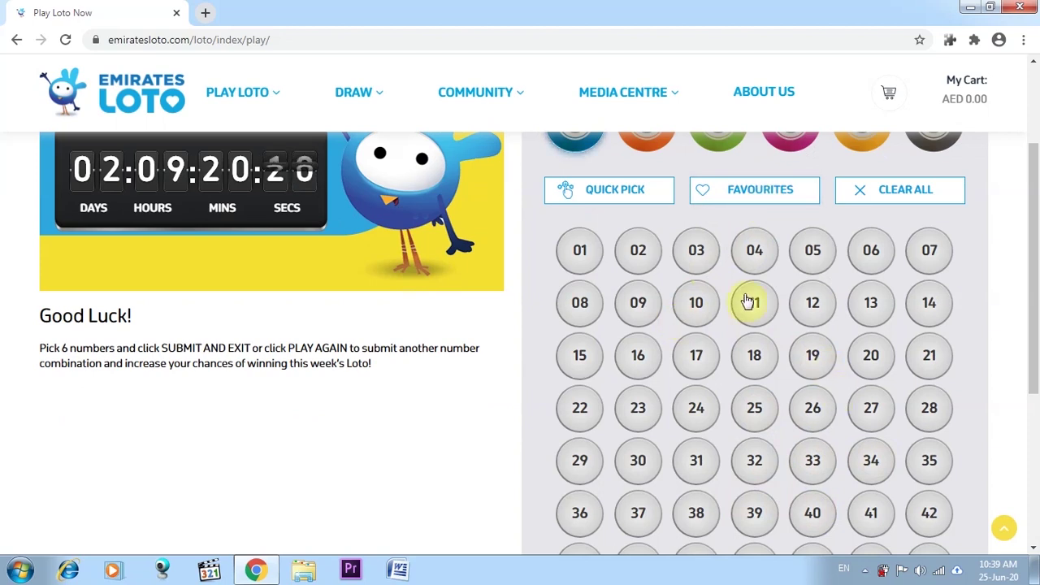
scroll(634, 248, "up", 1)
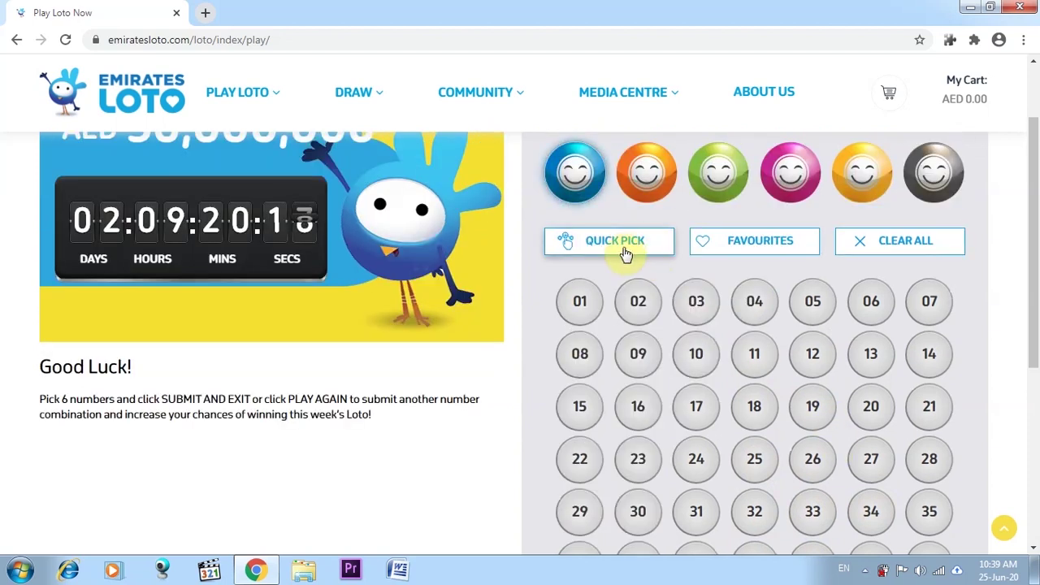
left_click(624, 252)
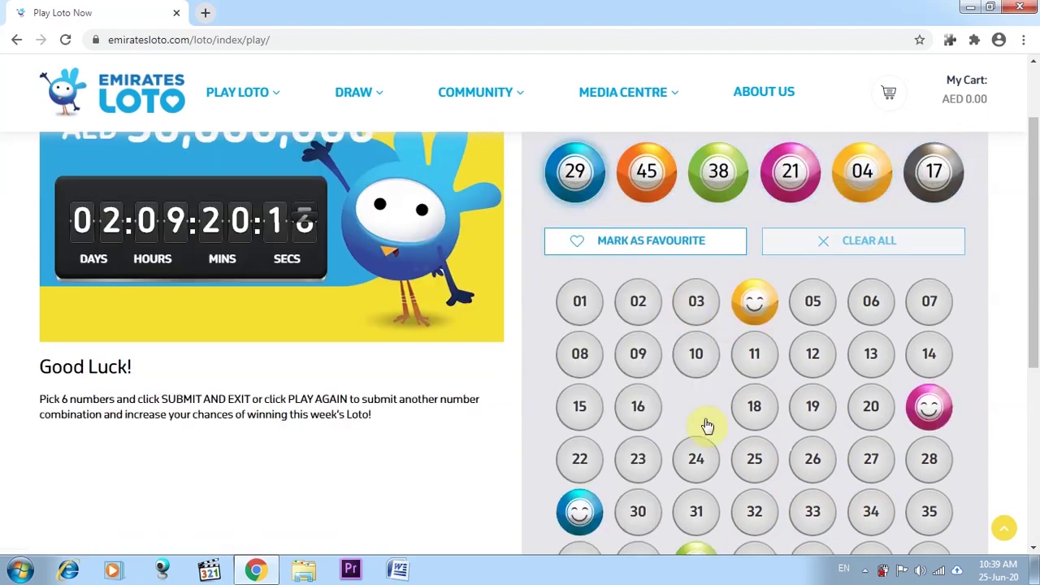
Step: Clear the random numbers and choose 18 as the first number
scroll(750, 385, "down", 1)
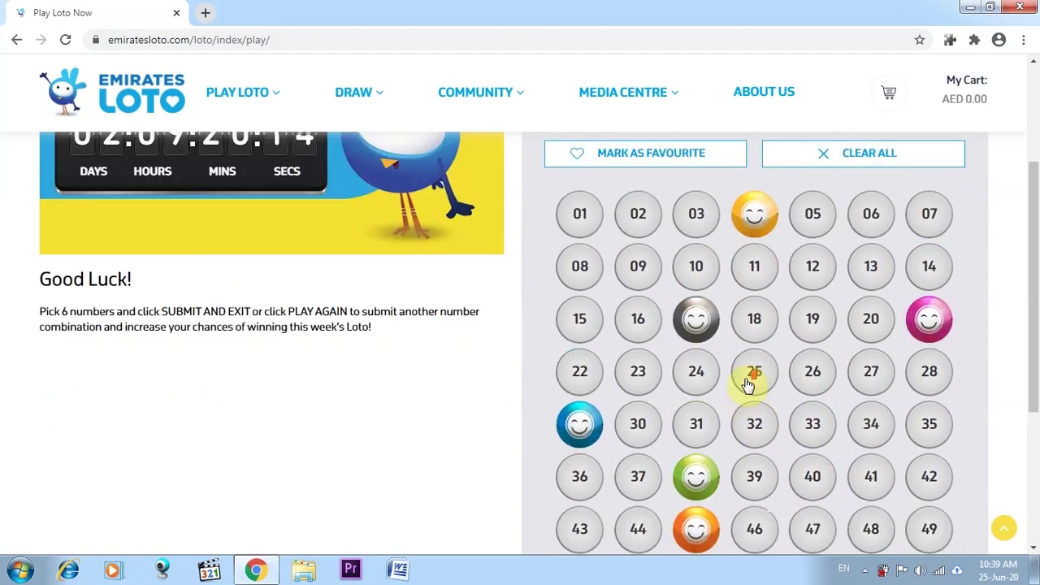
scroll(748, 385, "up", 2)
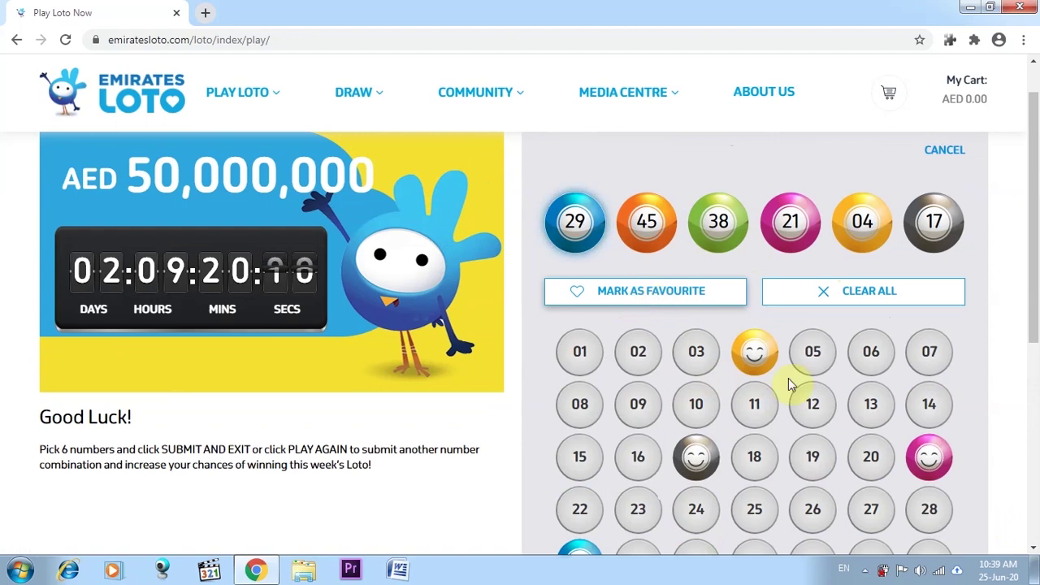
left_click(849, 296)
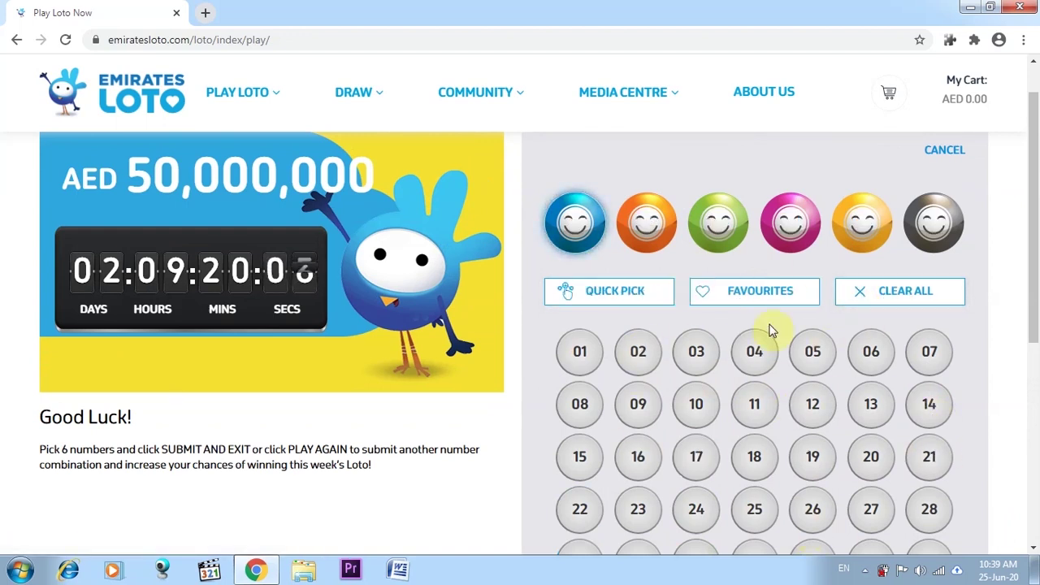
scroll(841, 374, "down", 1)
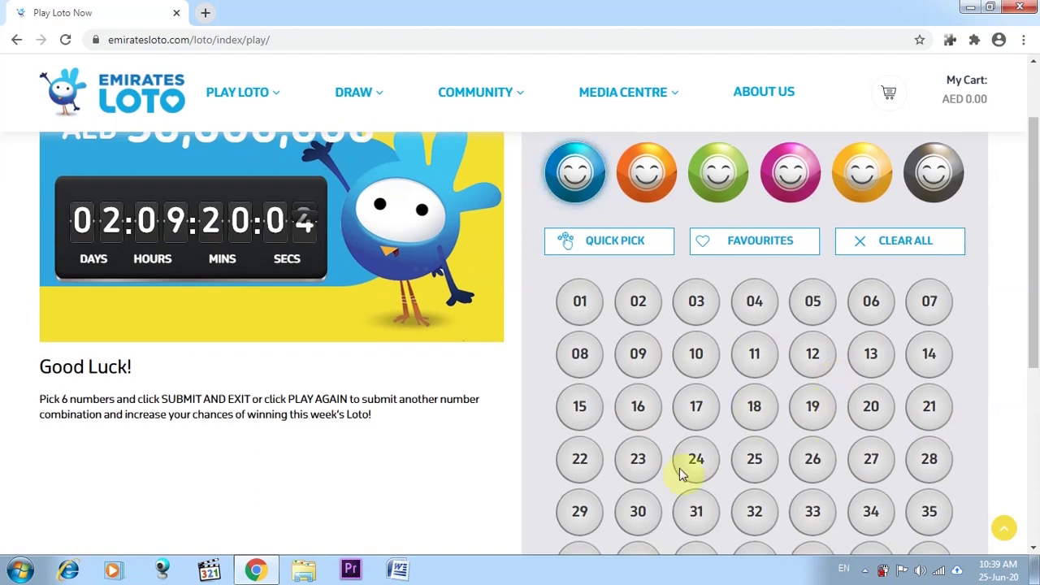
left_click(752, 414)
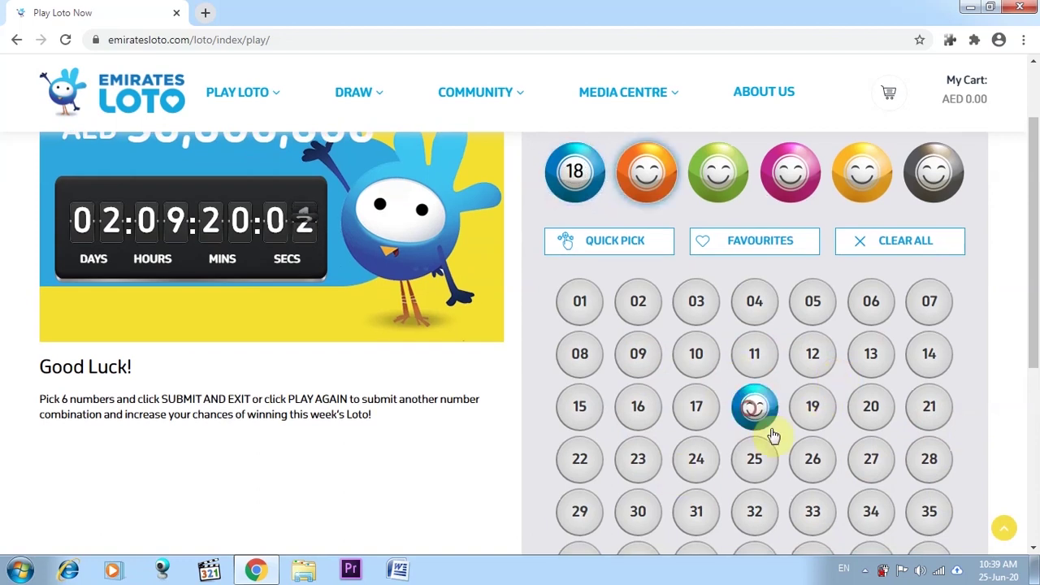
Step: Add 35, 47, 30, 06 and 44 to the line and submit it with Submit and Exit
left_click(925, 511)
scroll(869, 499, "down", 2)
left_click(834, 520)
left_click(638, 415)
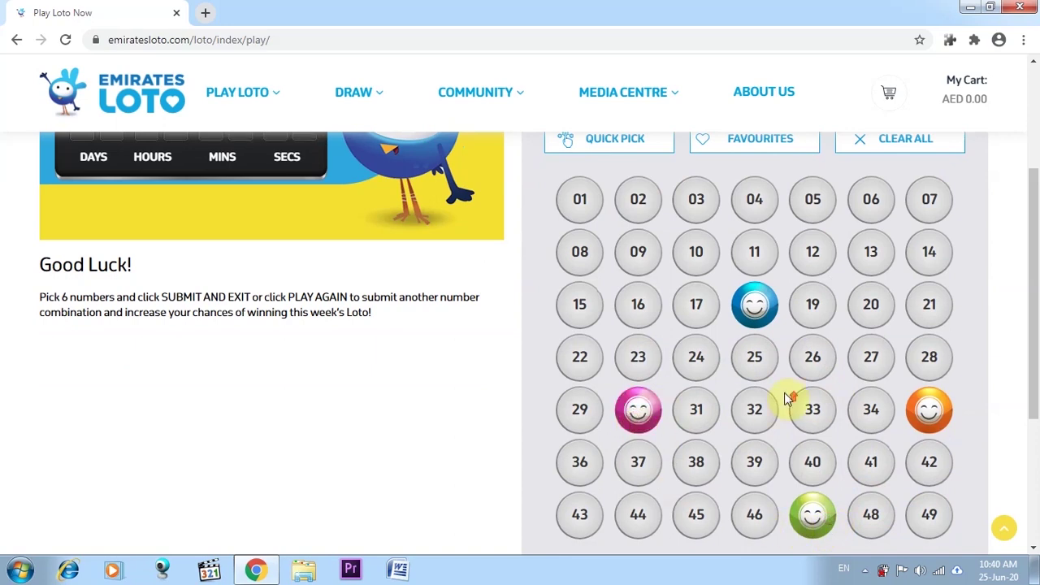
scroll(812, 349, "up", 1)
left_click(874, 253)
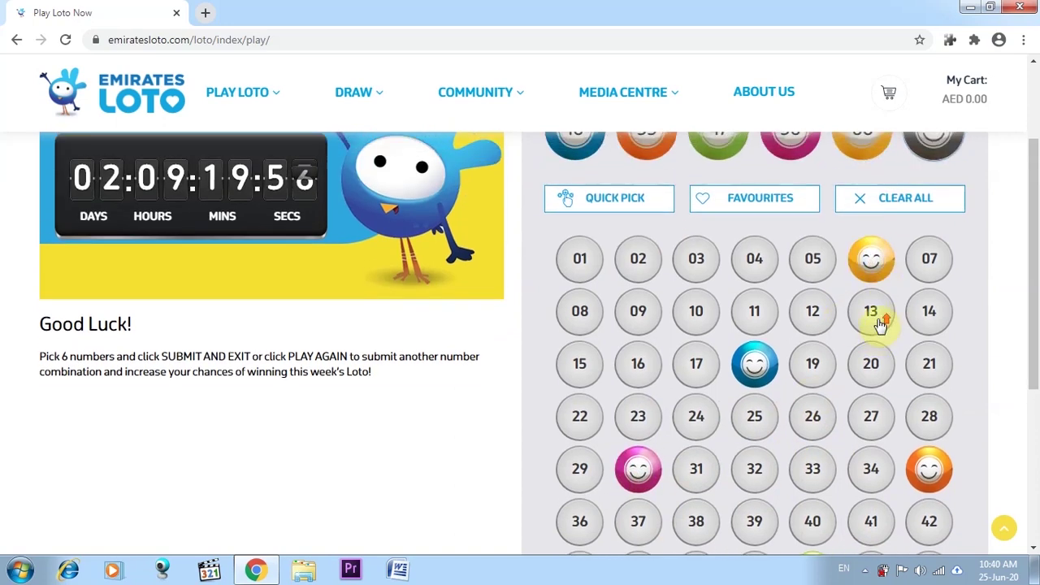
scroll(876, 325, "up", 2)
scroll(756, 414, "down", 2)
scroll(723, 527, "down", 1)
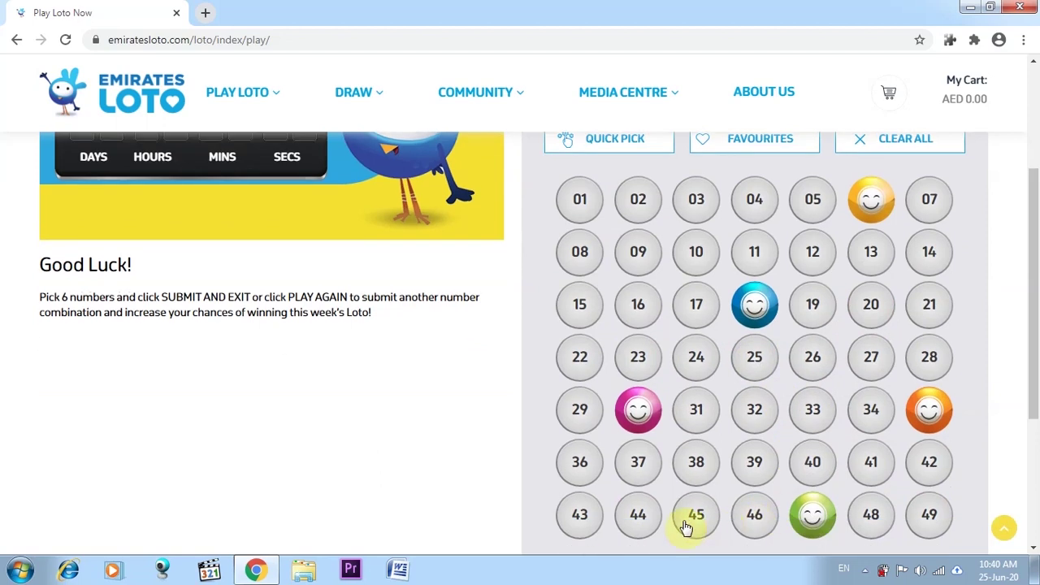
scroll(804, 425, "up", 3)
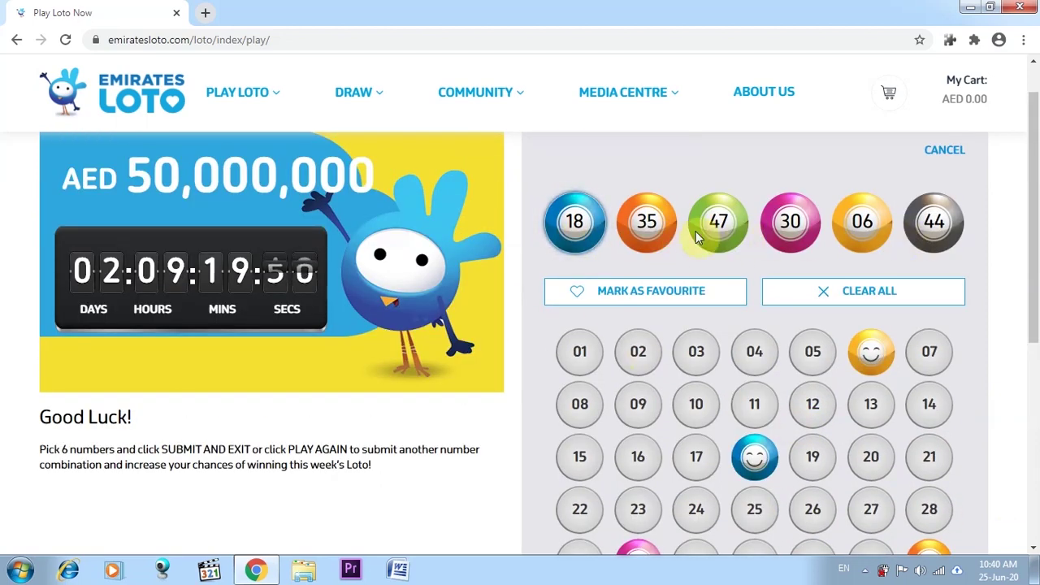
scroll(808, 244, "down", 4)
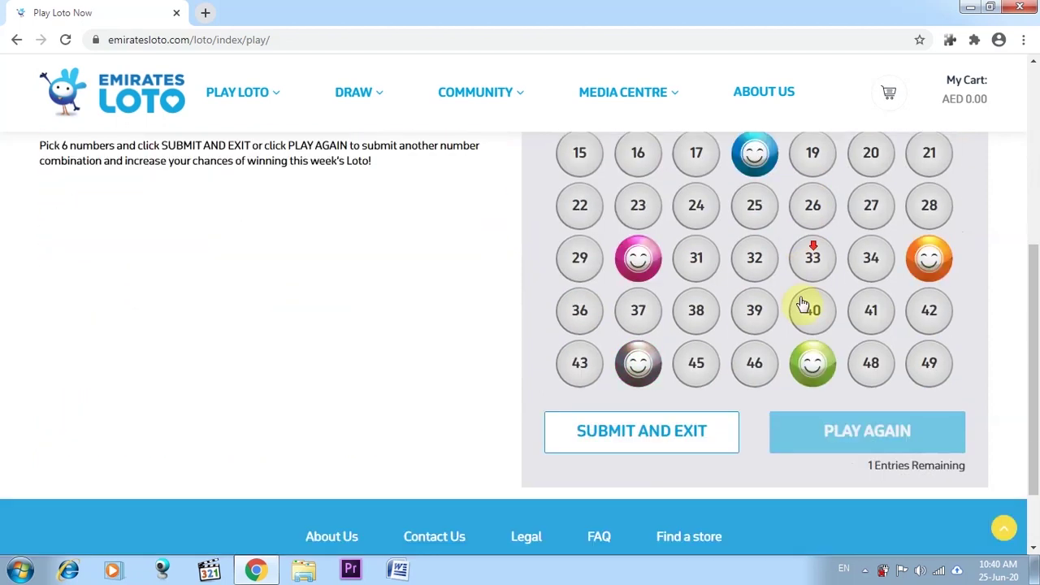
left_click(719, 442)
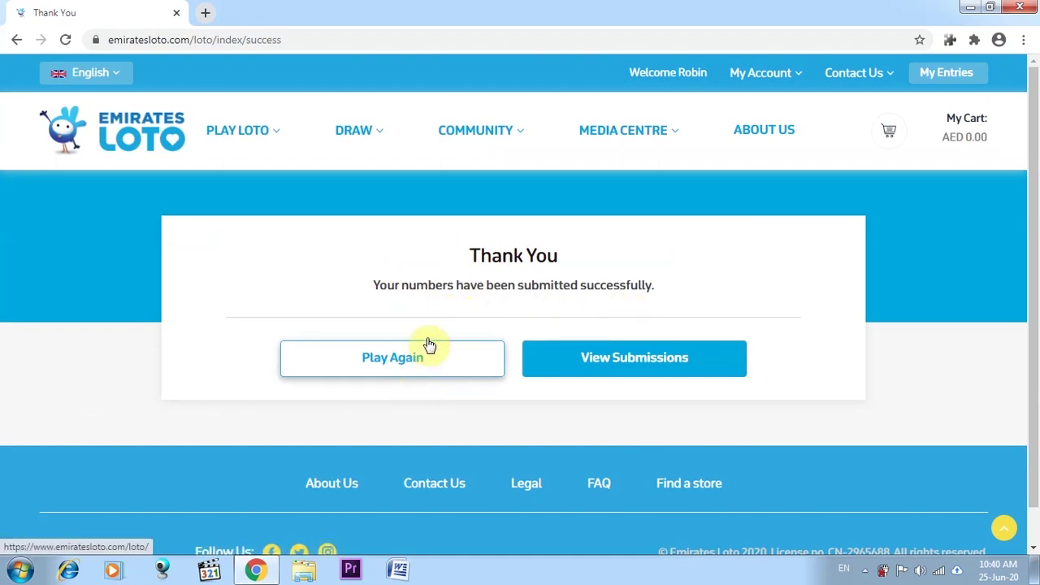
left_click(612, 361)
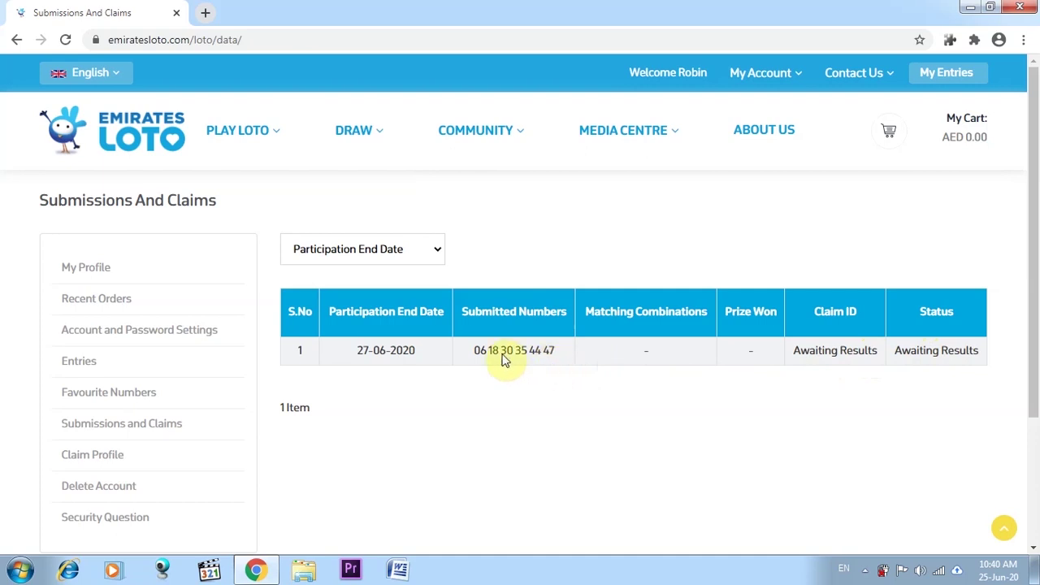
left_click(423, 254)
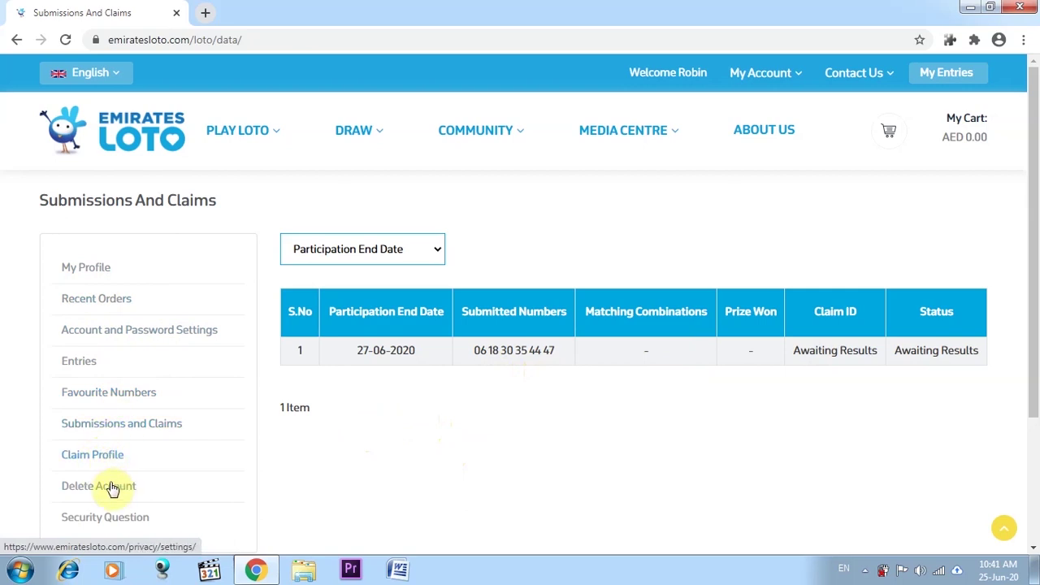
scroll(124, 459, "down", 1)
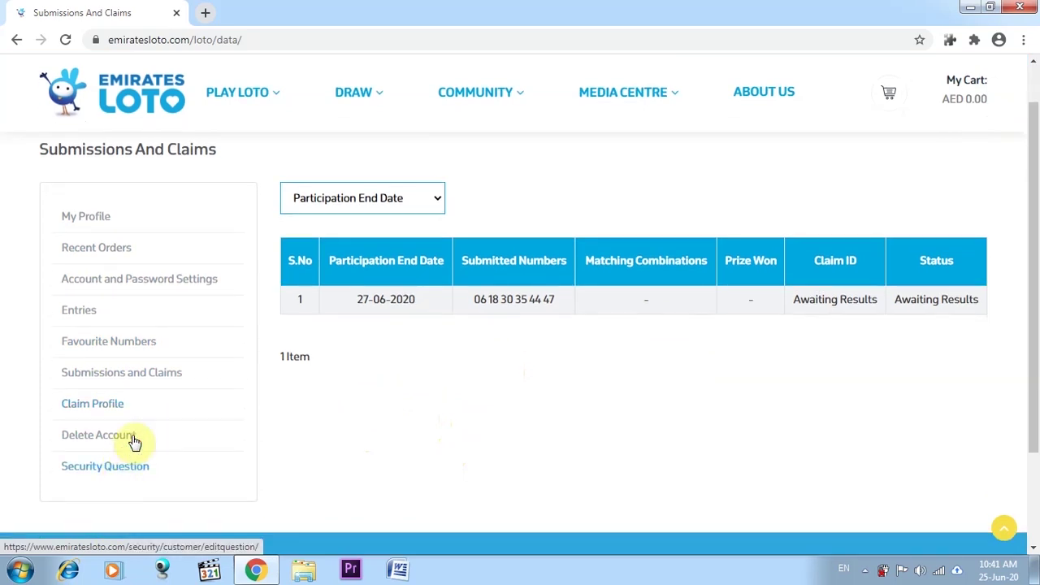
scroll(139, 430, "up", 1)
mouse_move(772, 85)
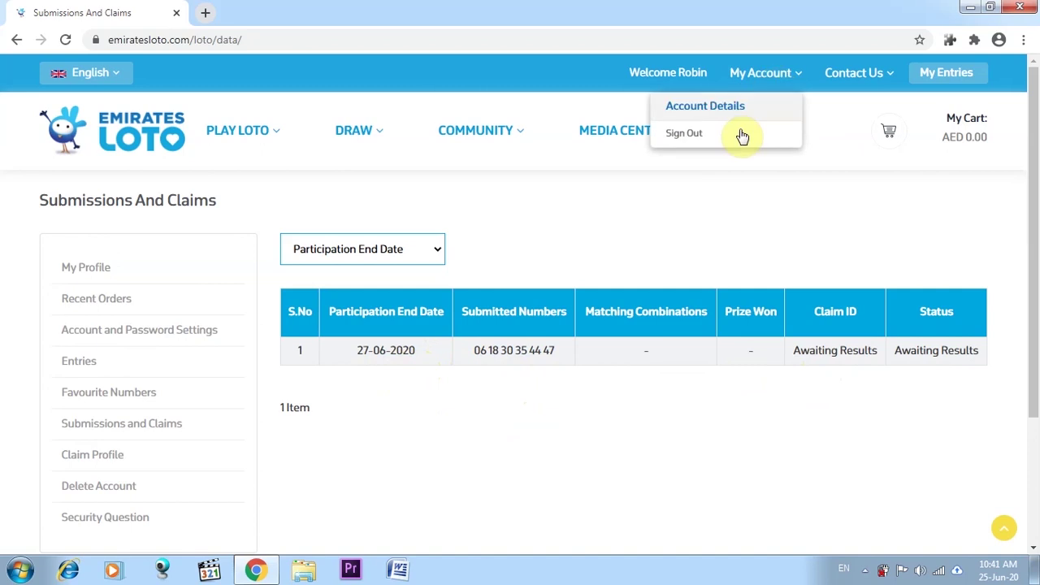
left_click(695, 140)
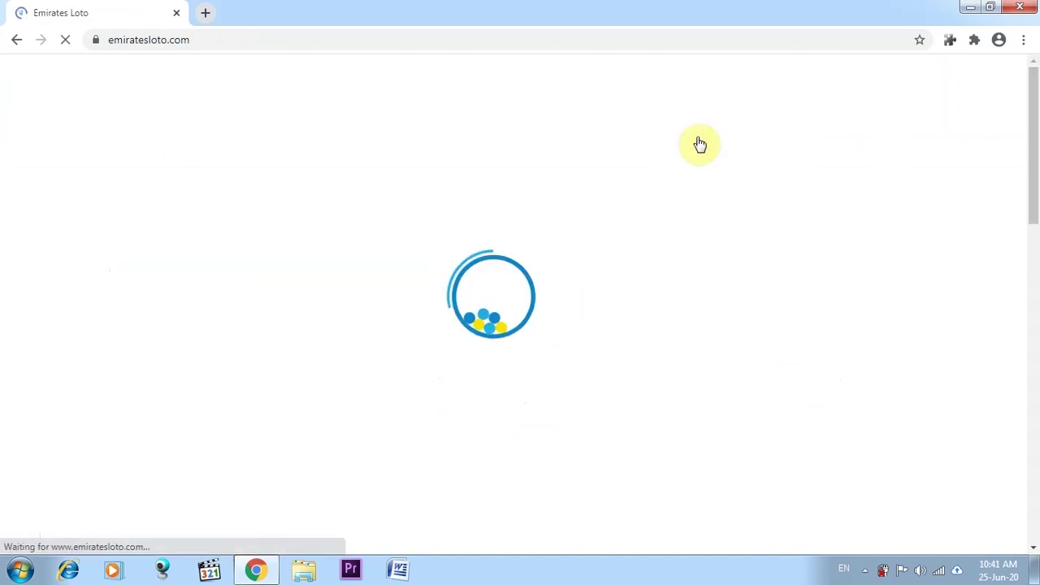